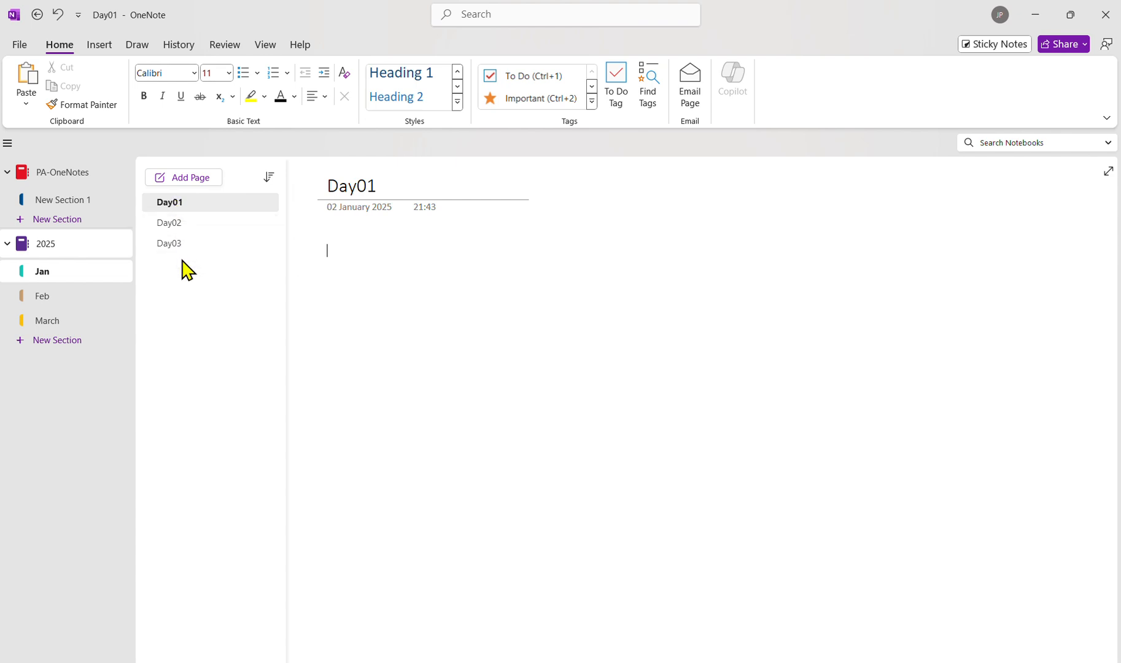
# Add a page titled "a" to the Jan section and place it directly below Day01 in the page list
pyautogui.click(188, 179)
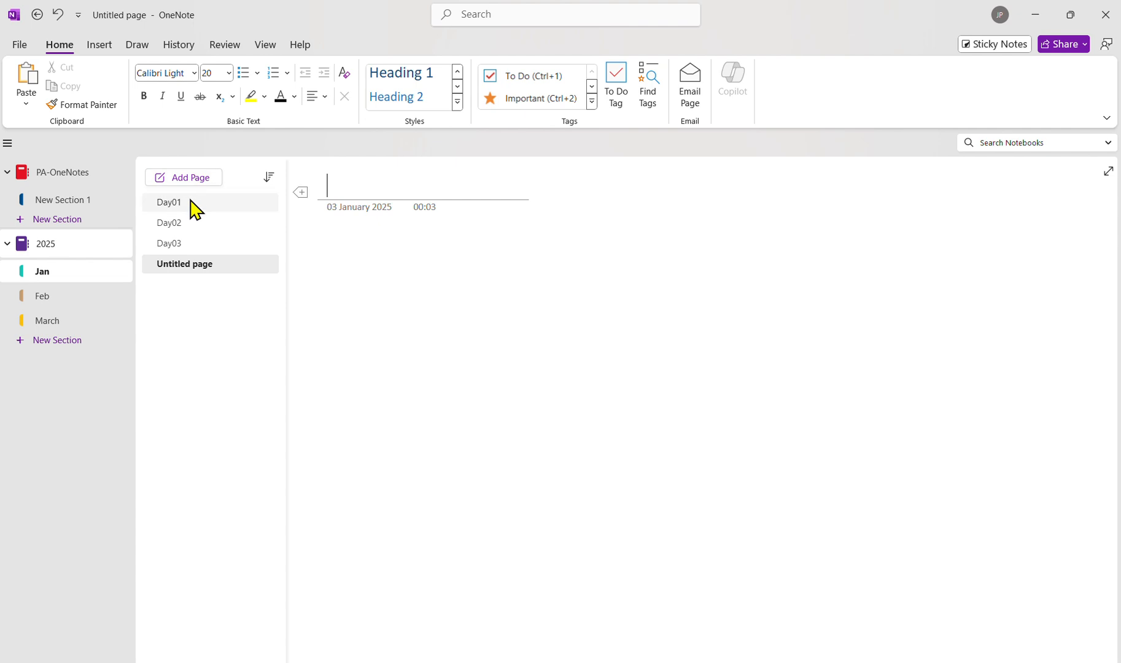
pyautogui.write('a')
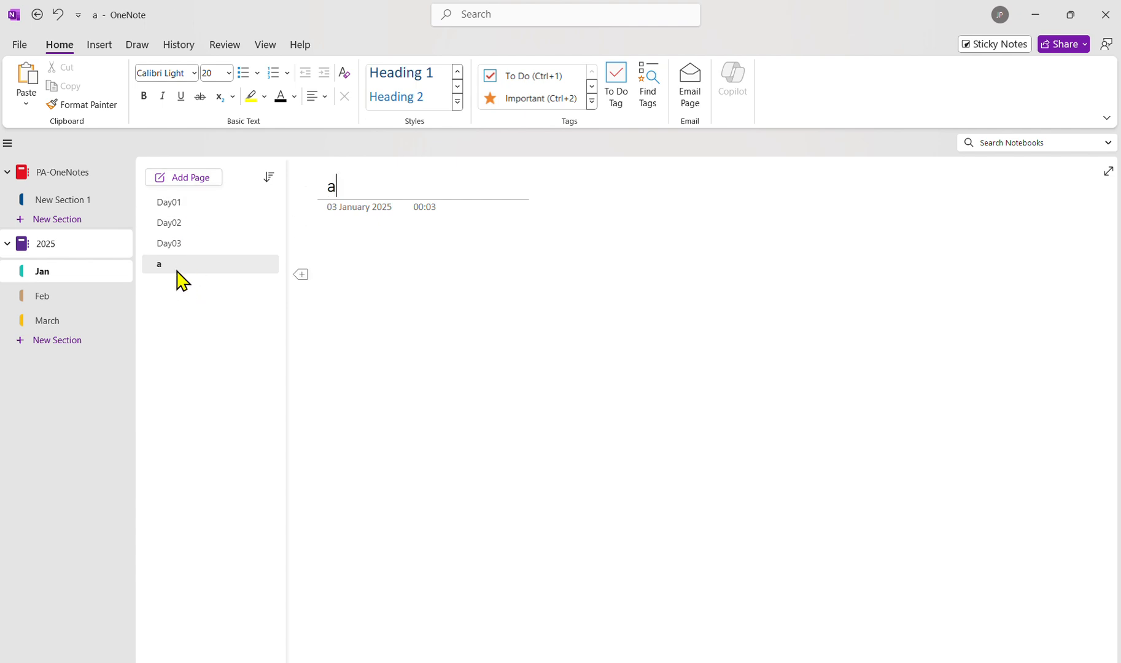
pyautogui.moveTo(175, 269); pyautogui.dragTo(172, 222)
# Make page "a" a subpage of Day01, and collapse and re-expand the Day01 page group
pyautogui.click(169, 204)
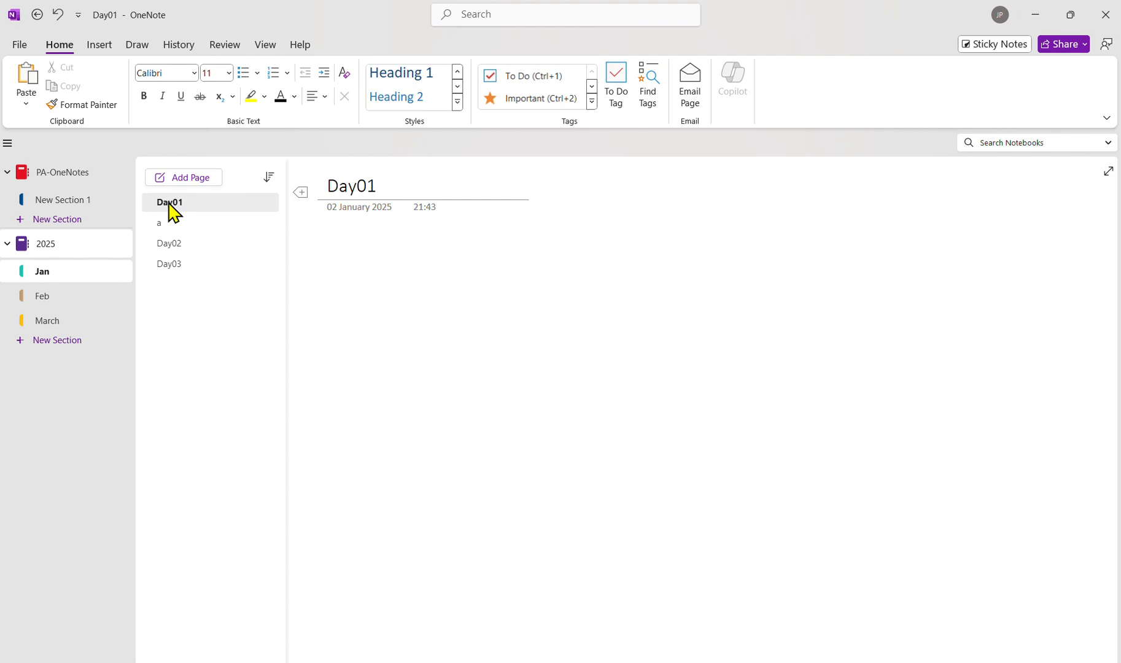
pyautogui.click(164, 225)
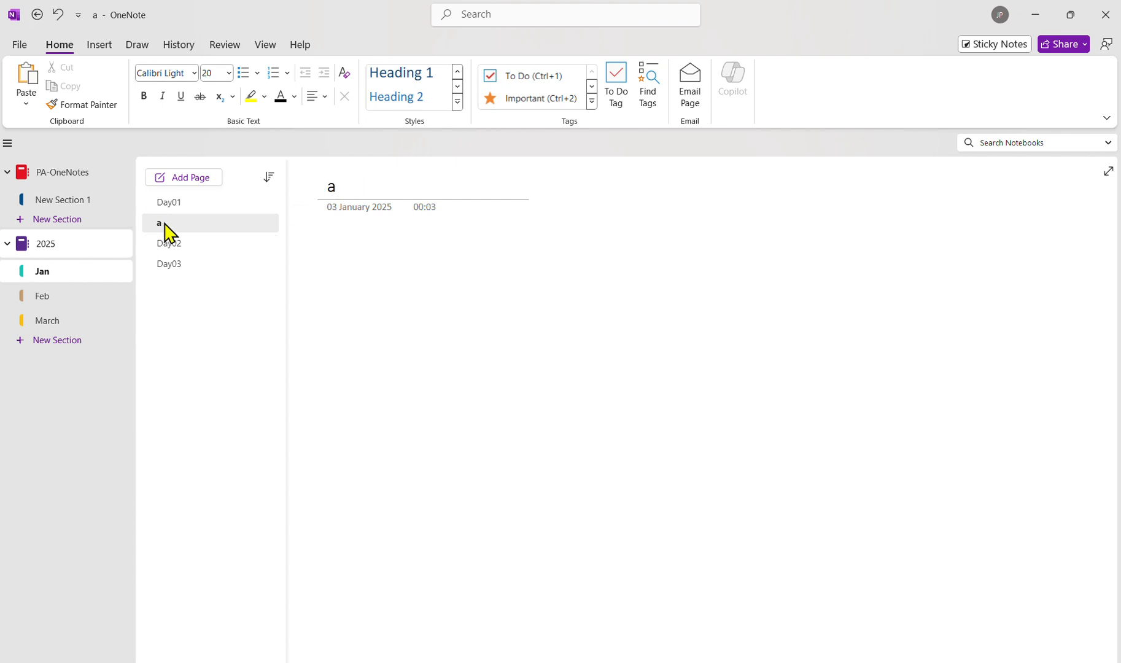
pyautogui.rightClick(165, 232)
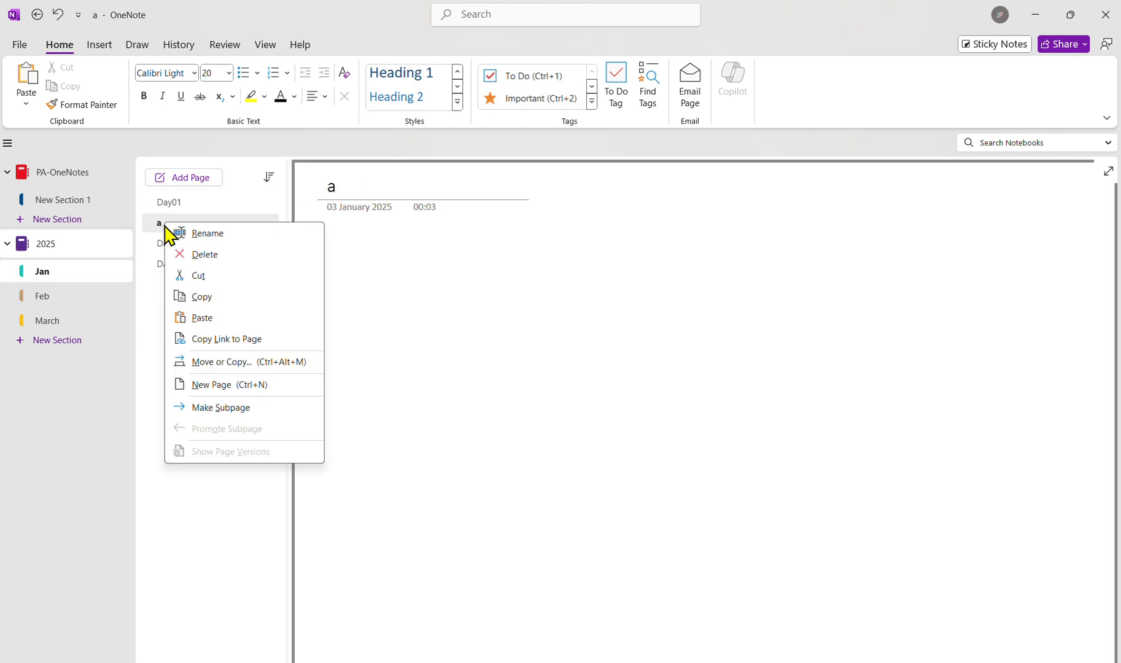
pyautogui.click(252, 409)
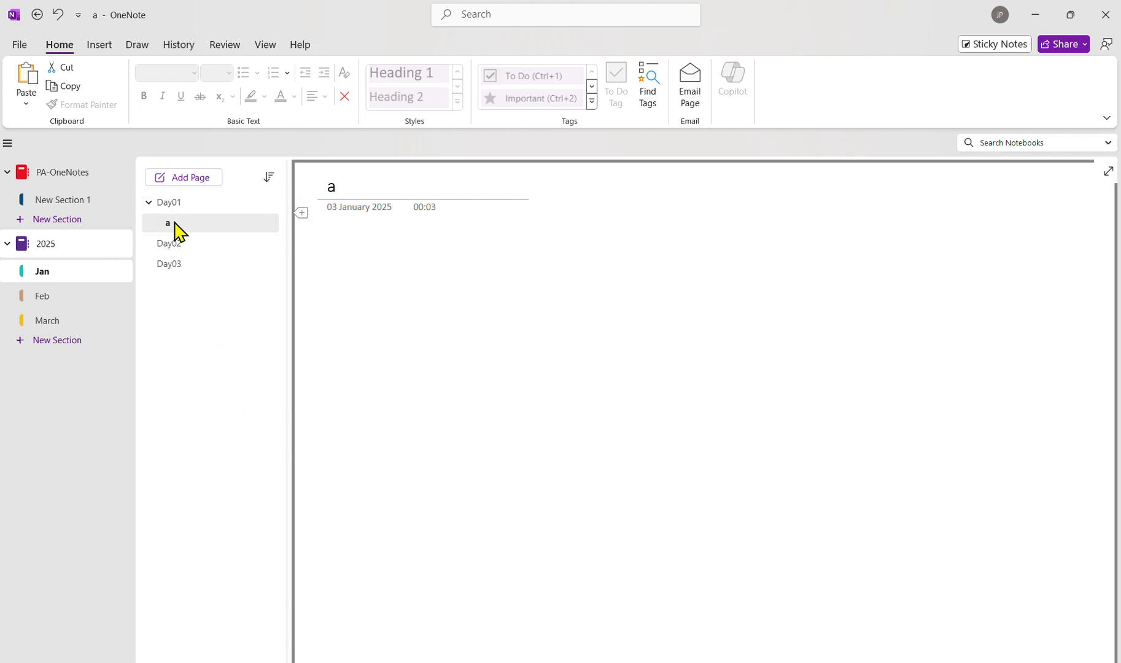
pyautogui.click(148, 203)
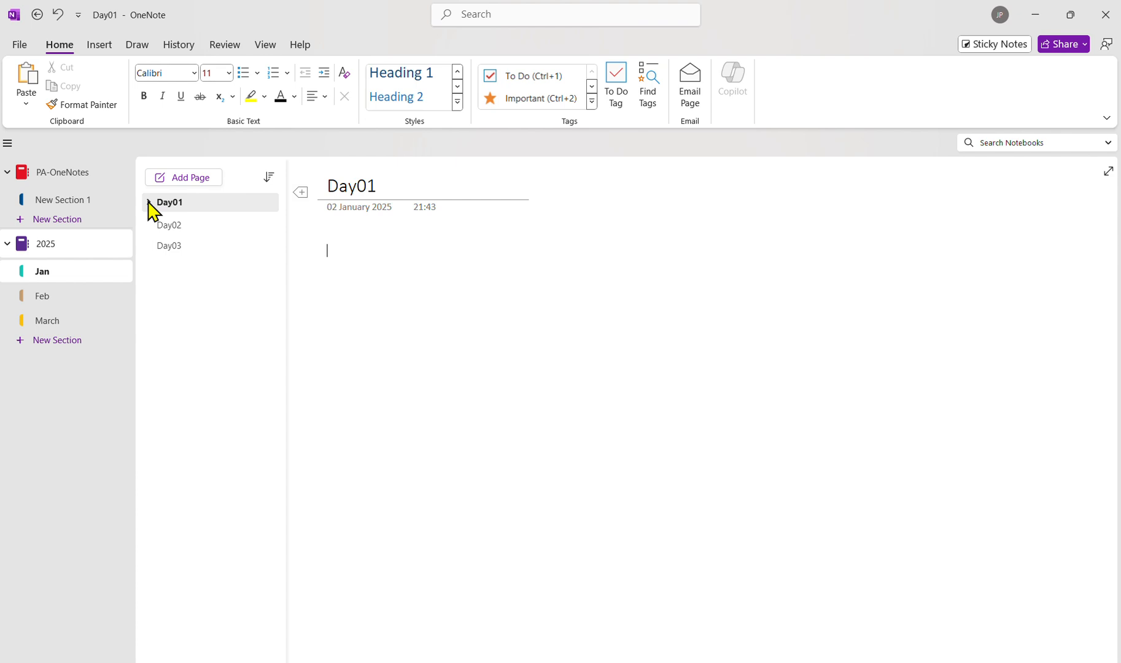
pyautogui.click(148, 202)
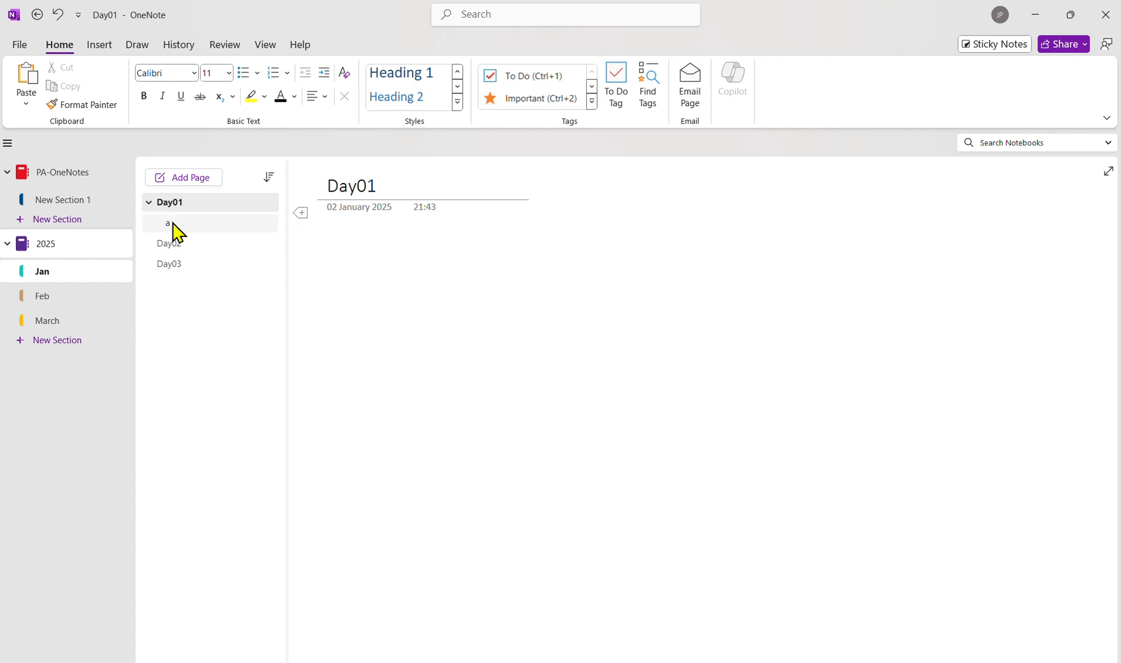
# Delete the subpage "a" from under Day01
pyautogui.click(183, 224)
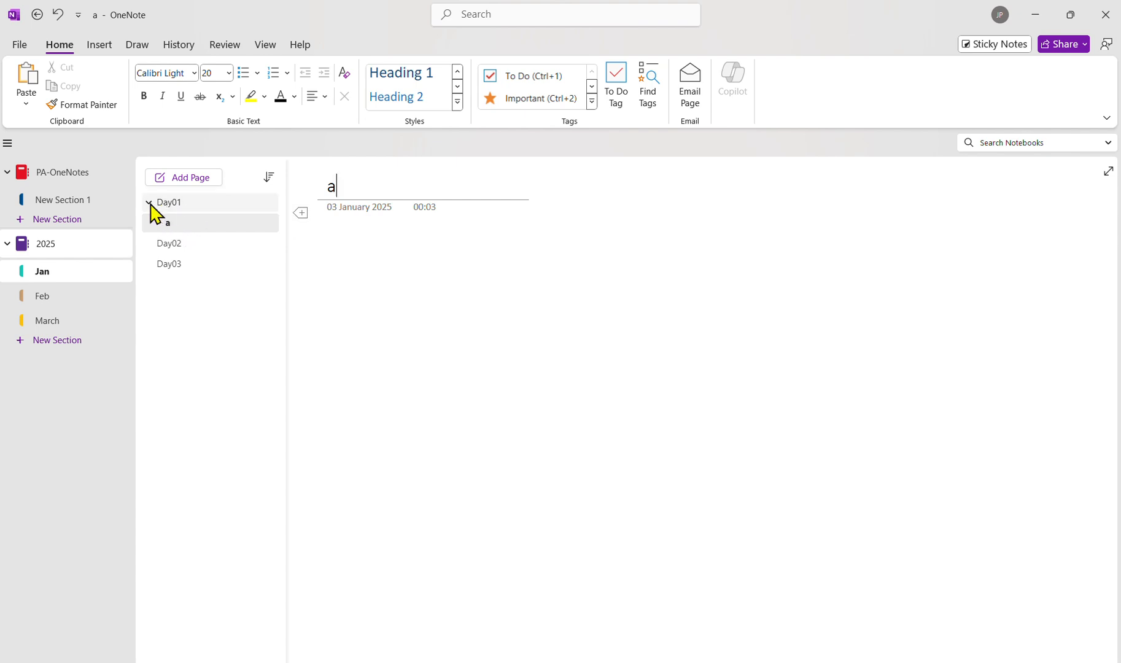
pyautogui.click(165, 222)
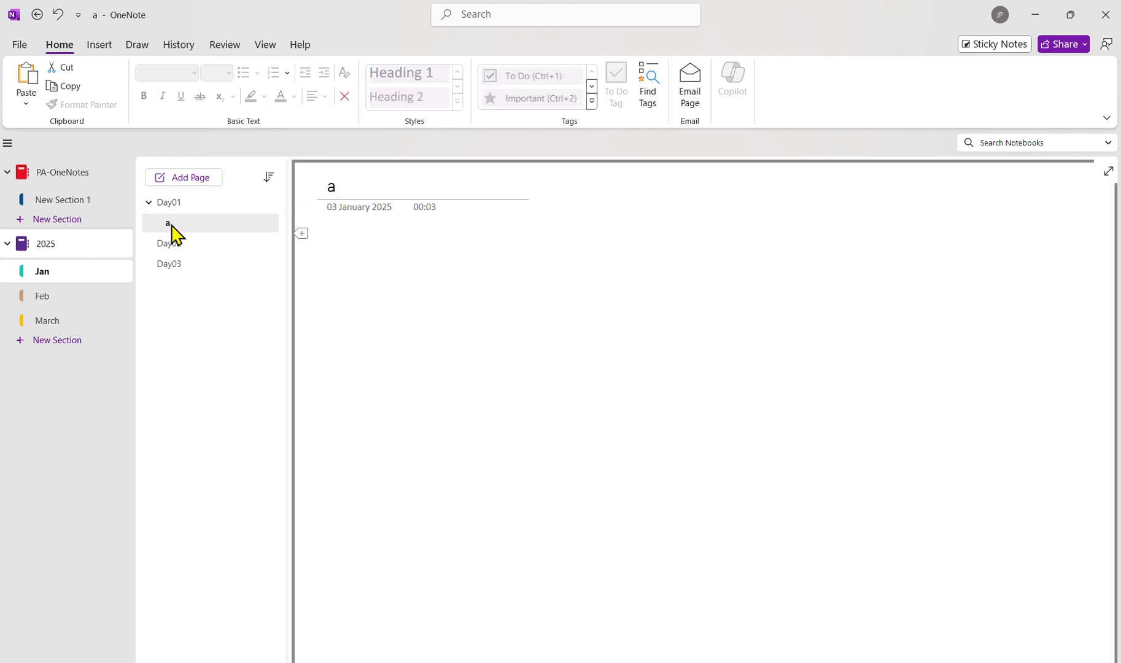
pyautogui.press('Delete')
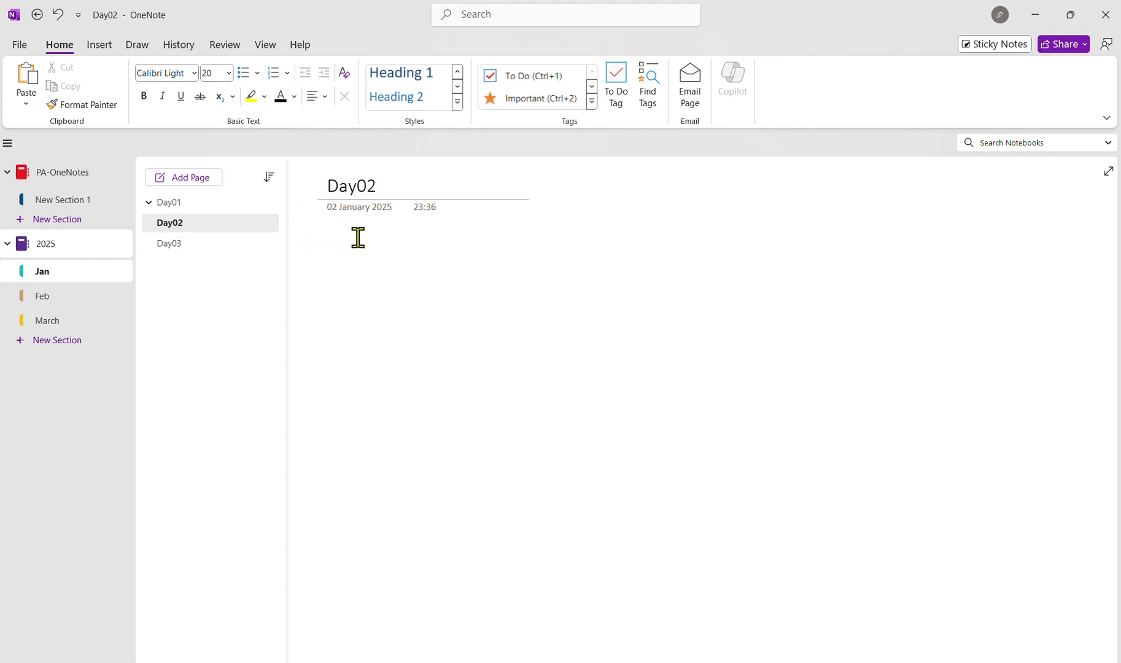
# Set the Day02 page date to 7 January 2025, and set it back to 2 January 2025
pyautogui.click(358, 208)
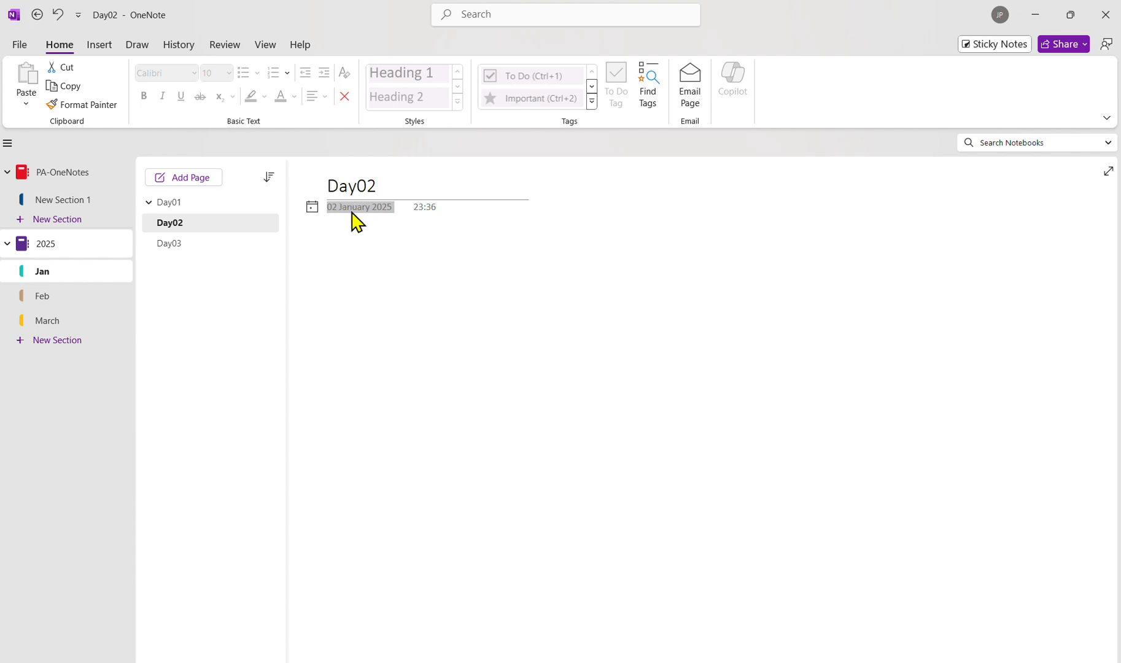
pyautogui.click(320, 210)
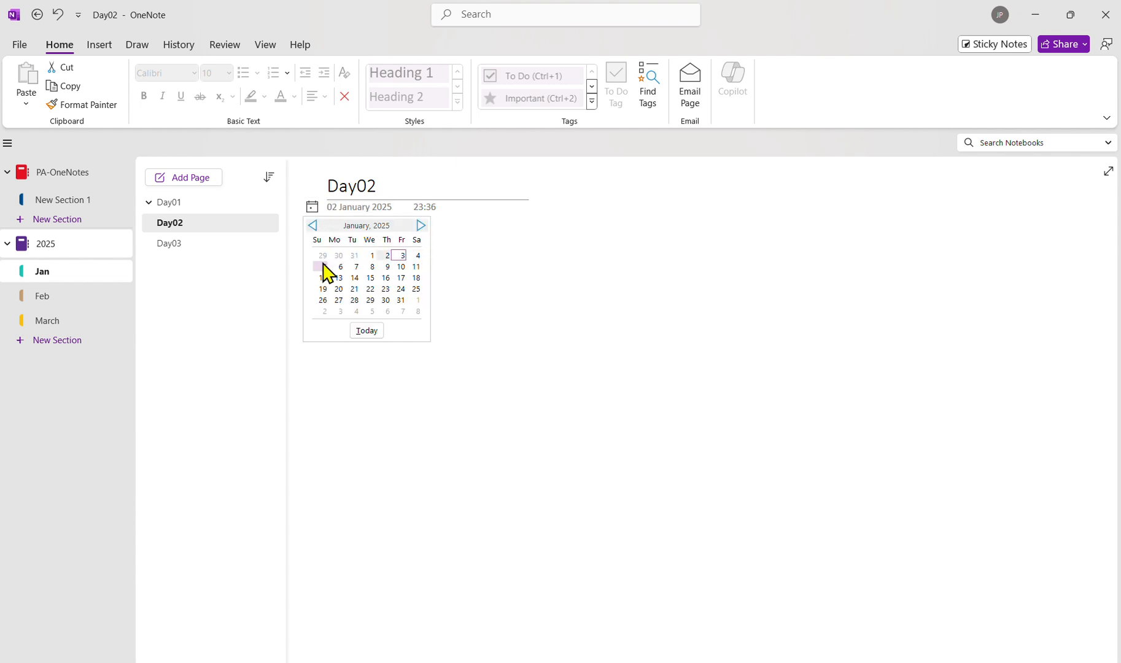
pyautogui.click(355, 267)
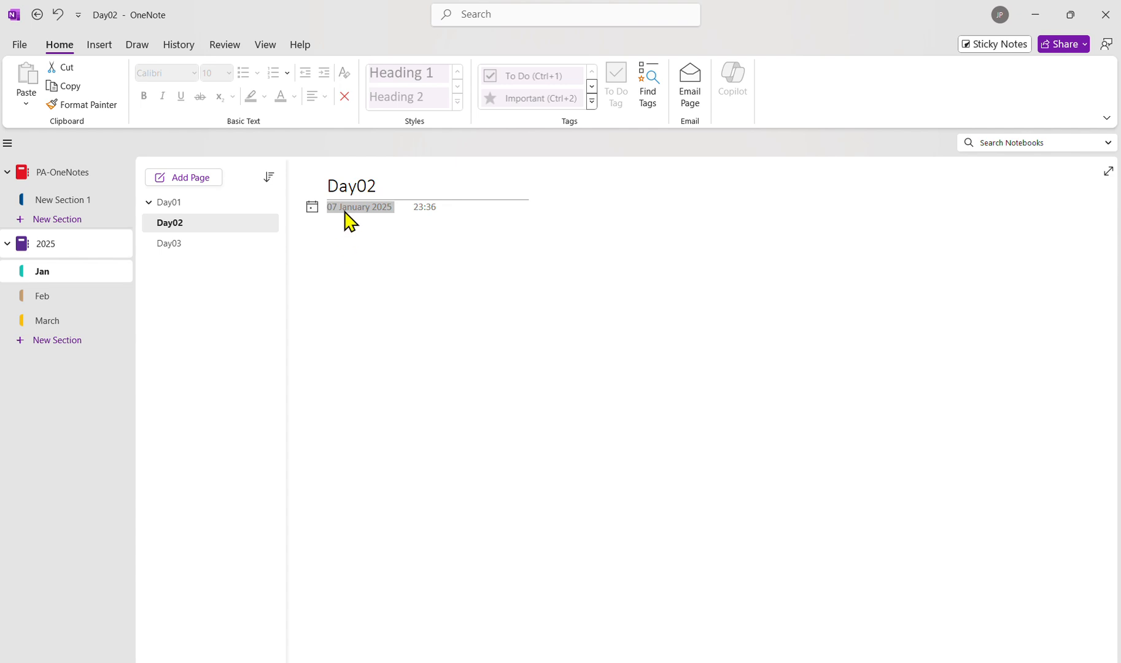
pyautogui.click(313, 209)
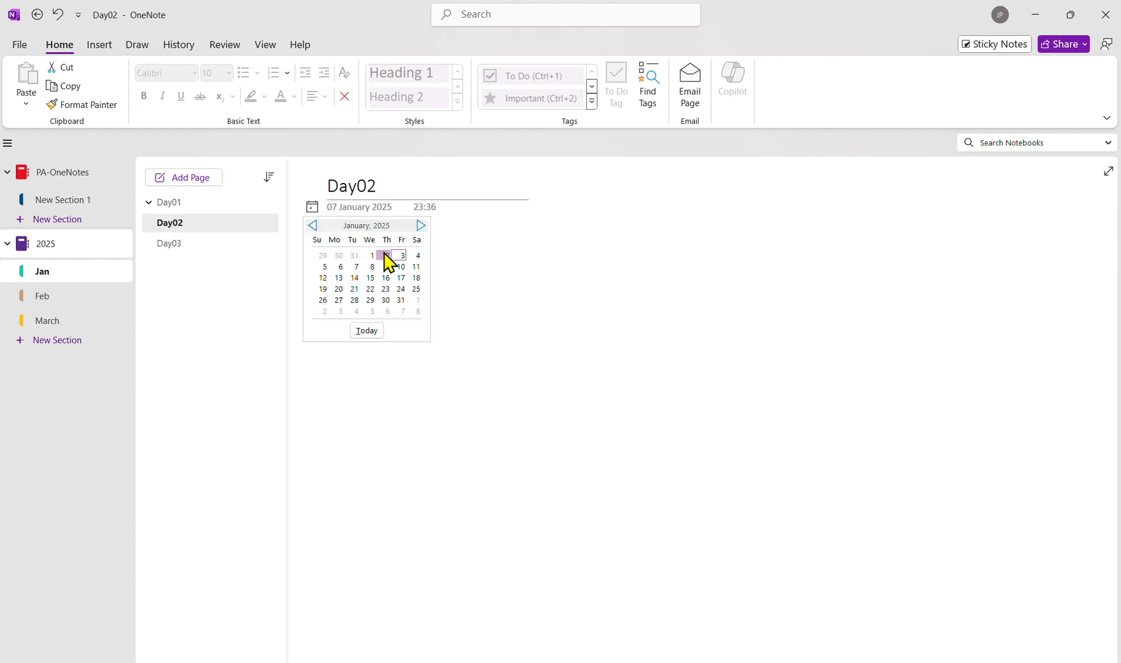
pyautogui.click(387, 256)
# View the times offered for the Day02 page time and cancel without choosing one
pyautogui.click(425, 210)
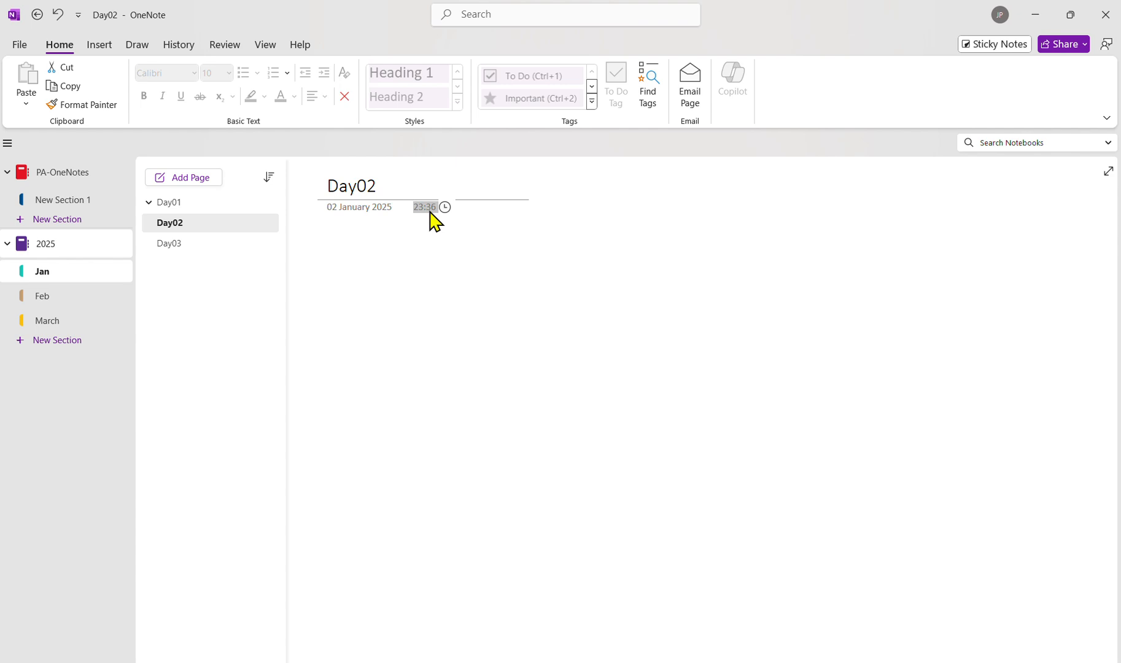
pyautogui.click(444, 209)
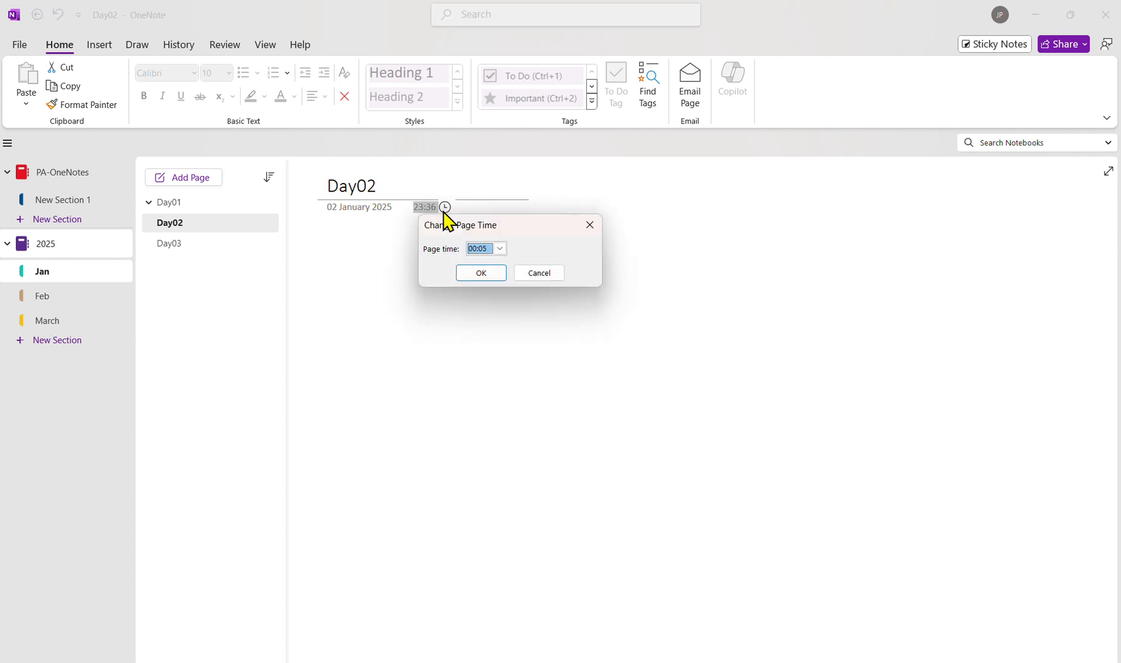
pyautogui.click(499, 248)
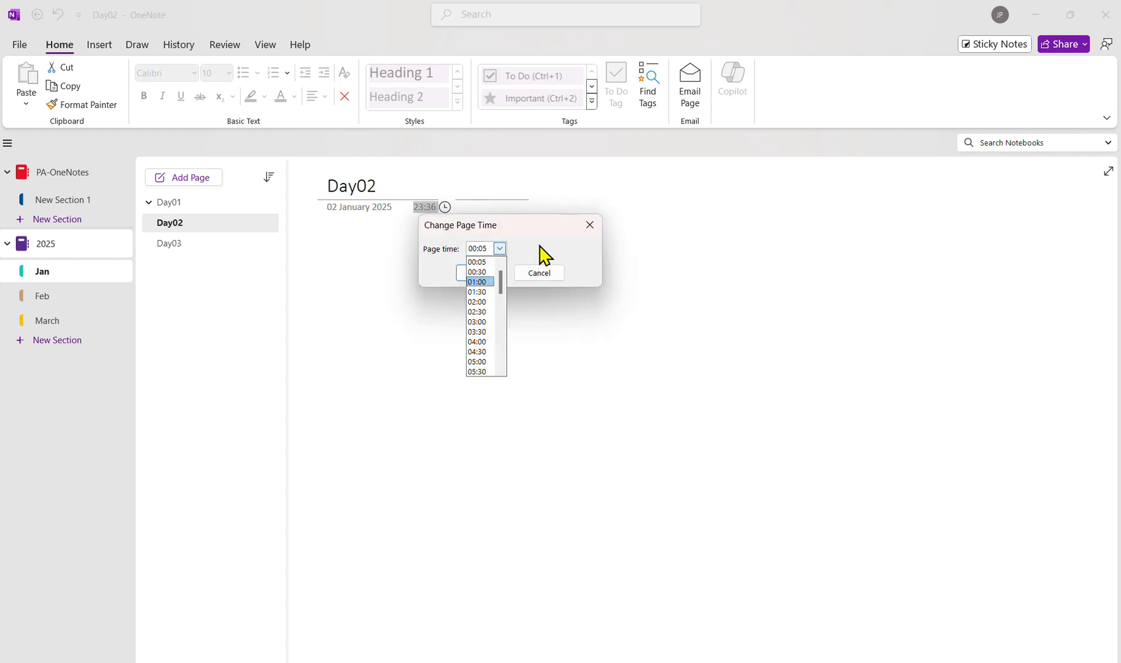
pyautogui.click(536, 272)
pyautogui.click(536, 272)
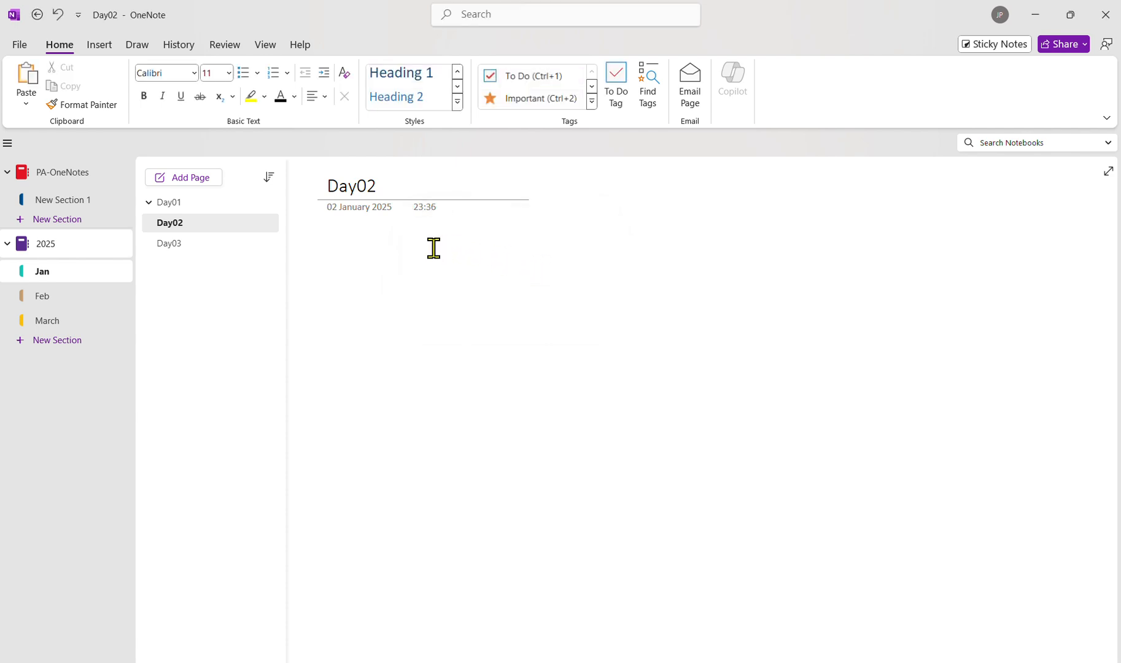
# Delete the date from the Day02 page header and undo the deletion
pyautogui.click(357, 208)
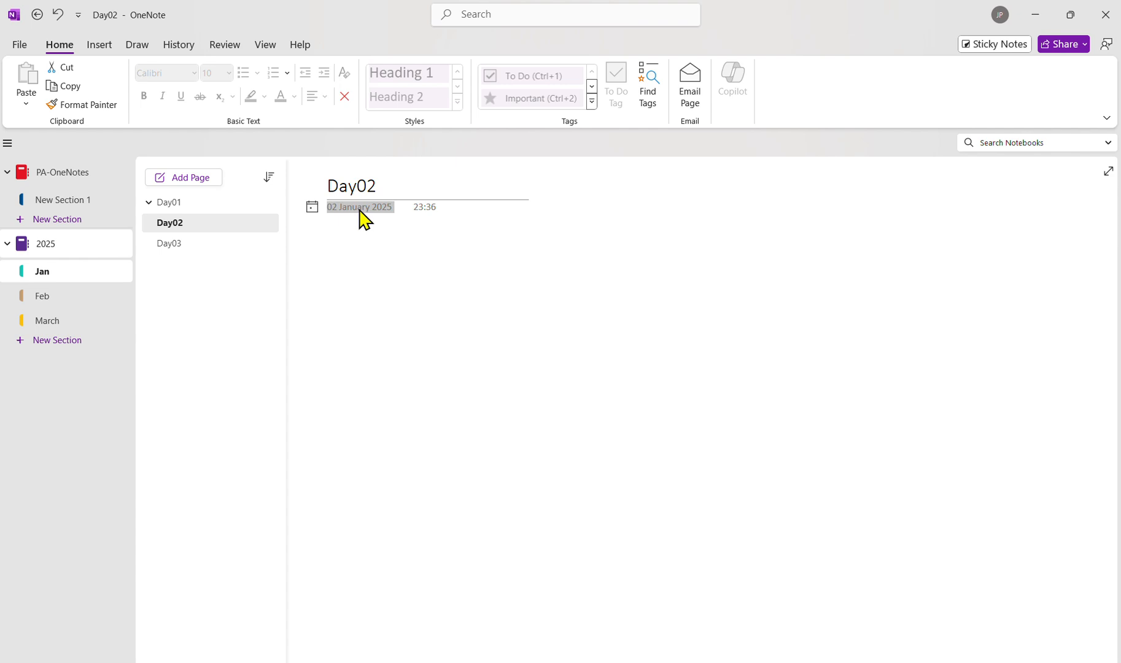
pyautogui.press('Delete')
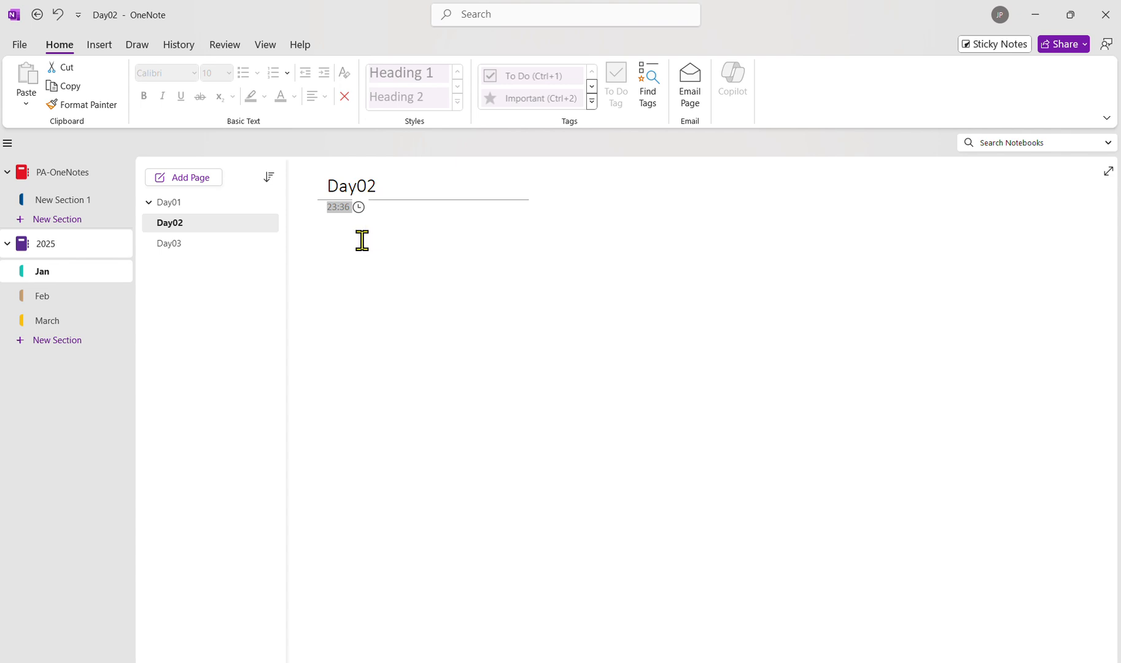
pyautogui.hotkey('ctrl', 'z')
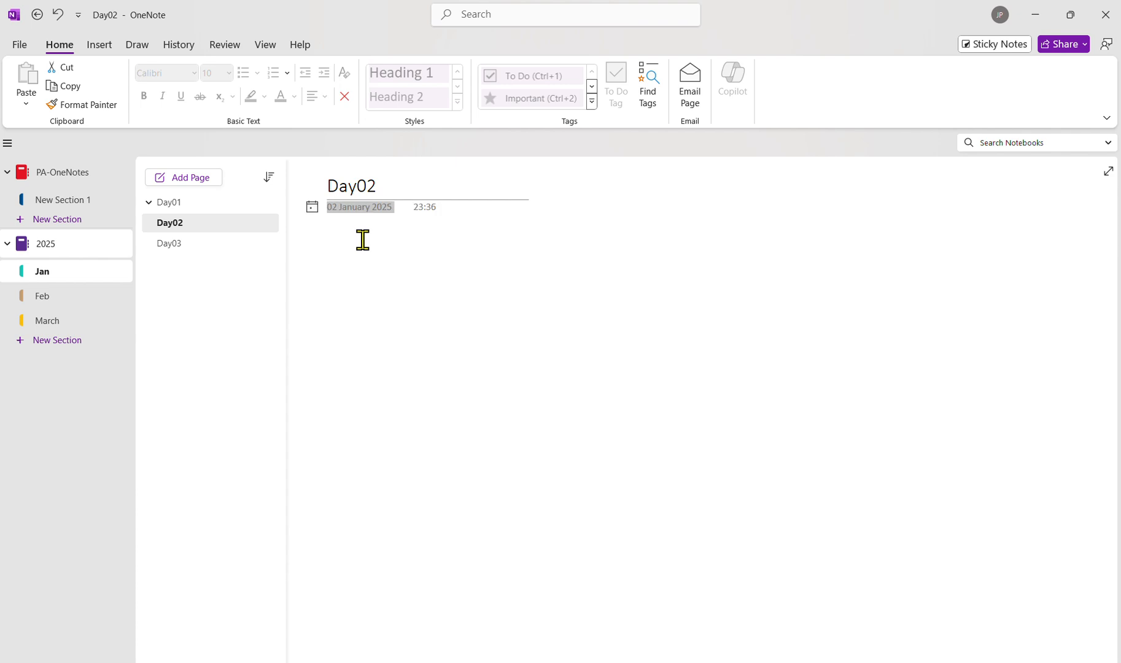
# Write a note in the Day02 body with the lines "Abcd" and "What we are typing", a blank line, and "afvsef"
pyautogui.click(362, 240)
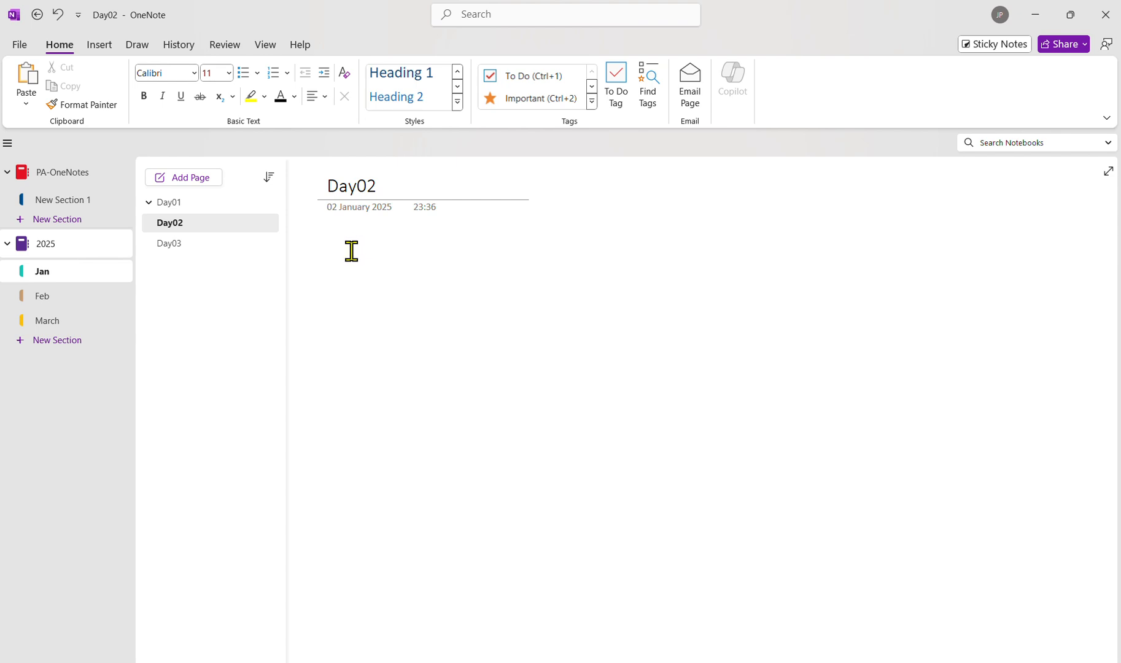
pyautogui.write('abcd')
pyautogui.press('Return')
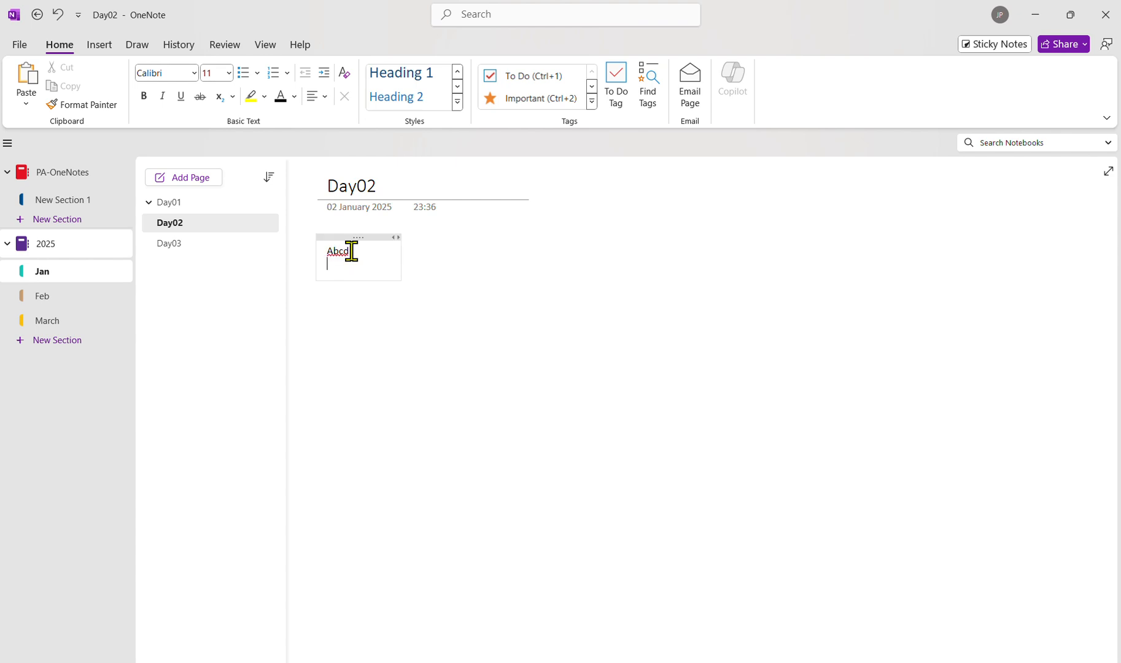
pyautogui.write('what we are ty')
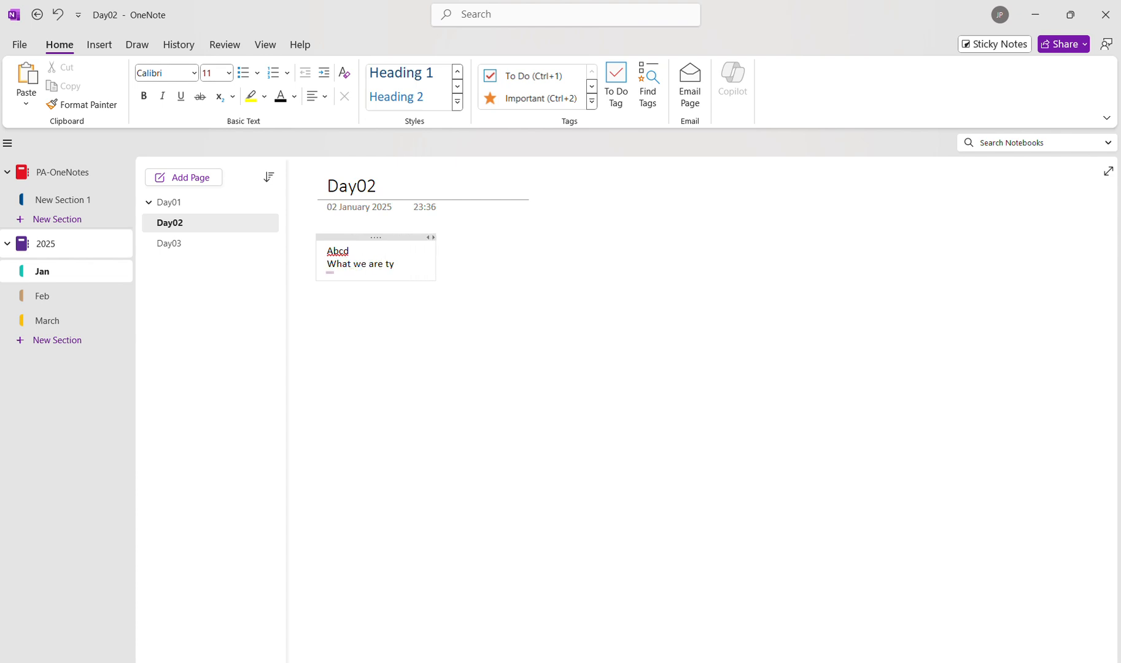
pyautogui.write('ping')
pyautogui.press('Return')
pyautogui.press('Return')
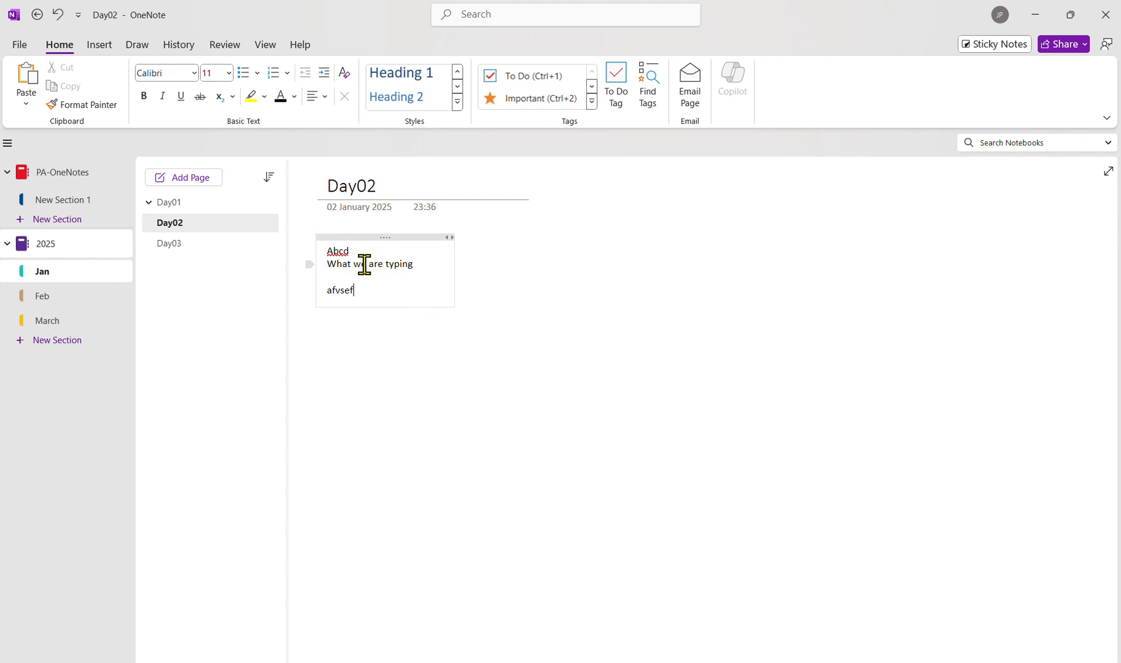
# Replace all the text in the Day02 note container with two first names on separate lines
pyautogui.moveTo(423, 265); pyautogui.dragTo(326, 250)
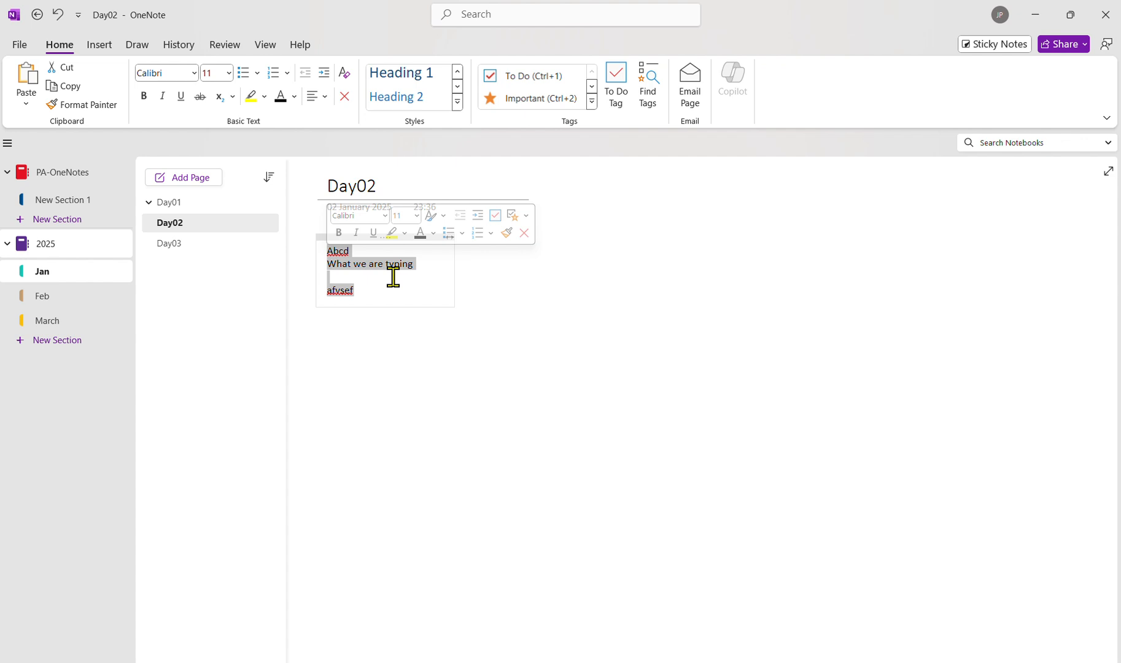
pyautogui.write('Jason')
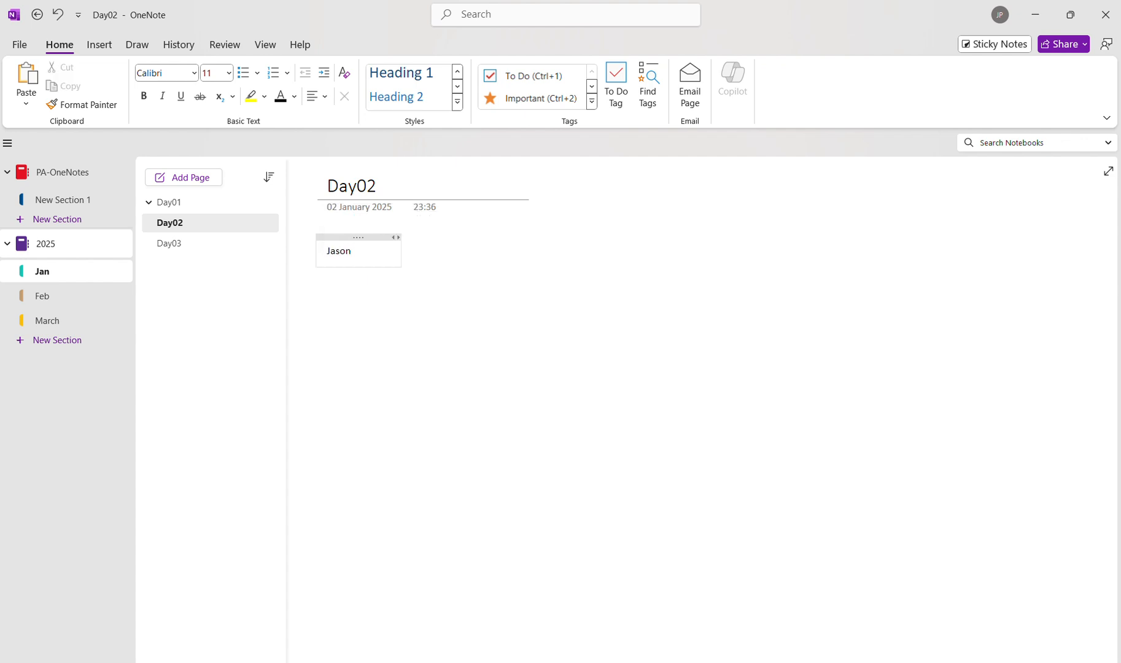
pyautogui.press('Return')
pyautogui.write('Marvin')
# Add a second note container beside the names, with "Arizona" and "Orlando" on separate lines
pyautogui.click(499, 247)
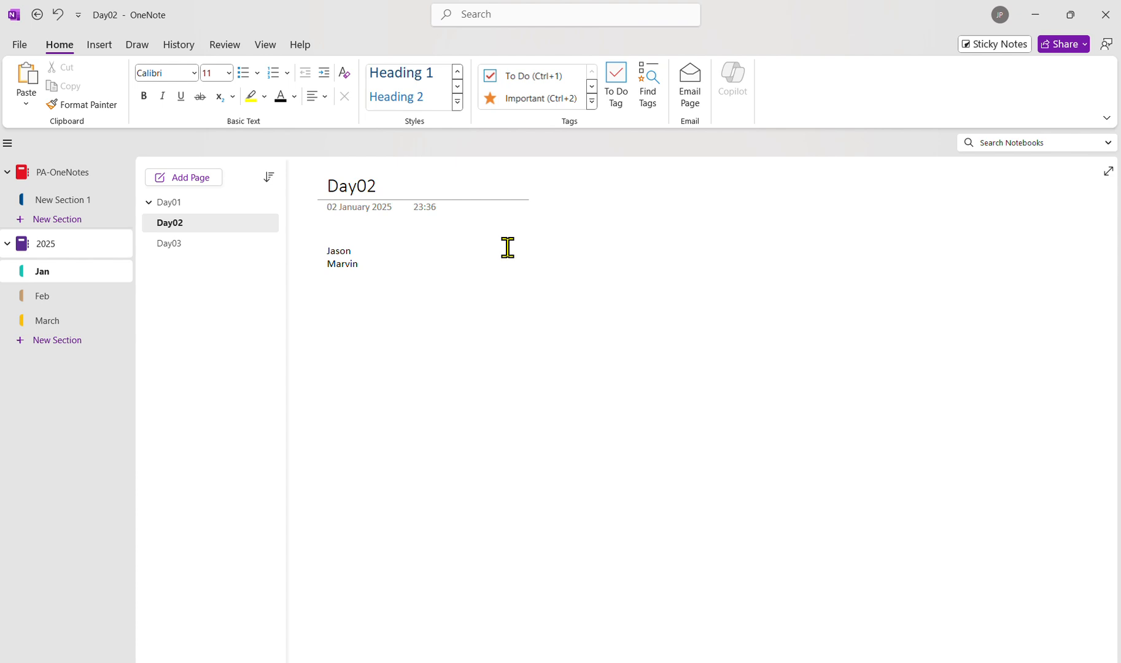
pyautogui.write('Arizona')
pyautogui.press('Return')
pyautogui.write('Orlando')
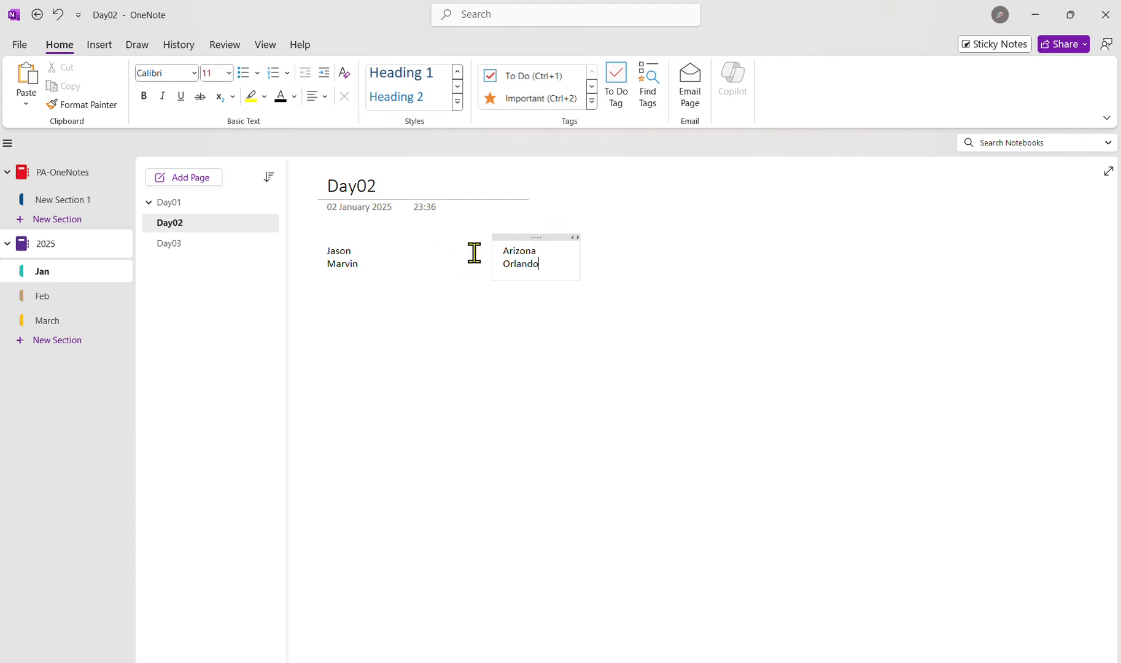
# Move the Arizona and Orlando container around the page, ending well to the right of the names container and level with it
pyautogui.click(350, 250)
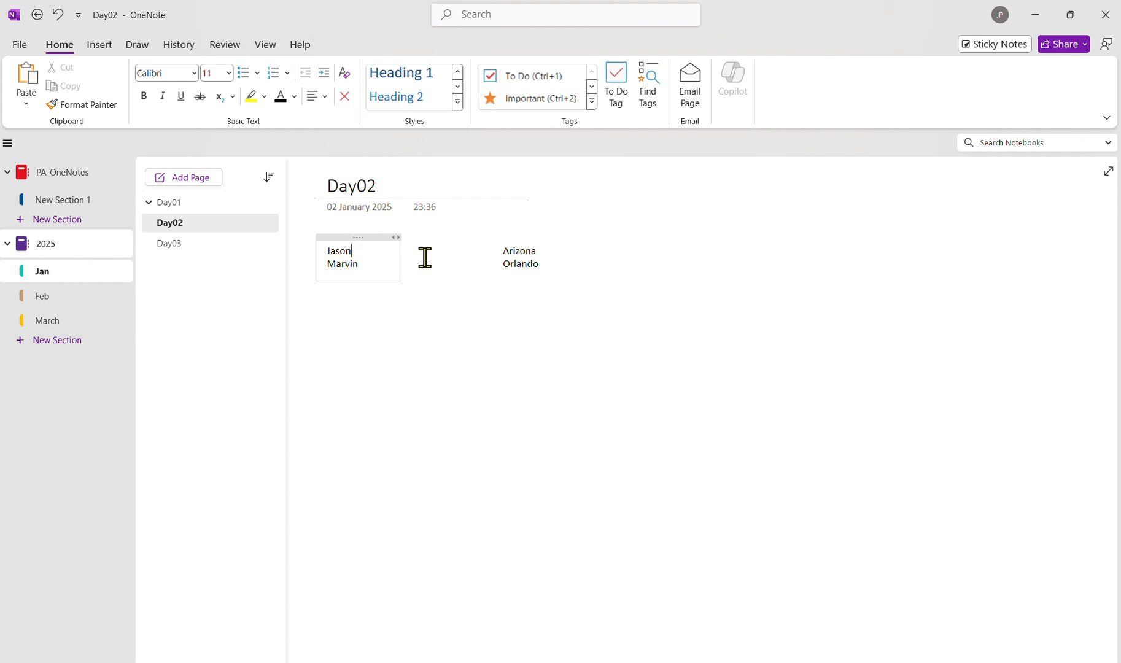
pyautogui.moveTo(521, 240); pyautogui.dragTo(480, 234)
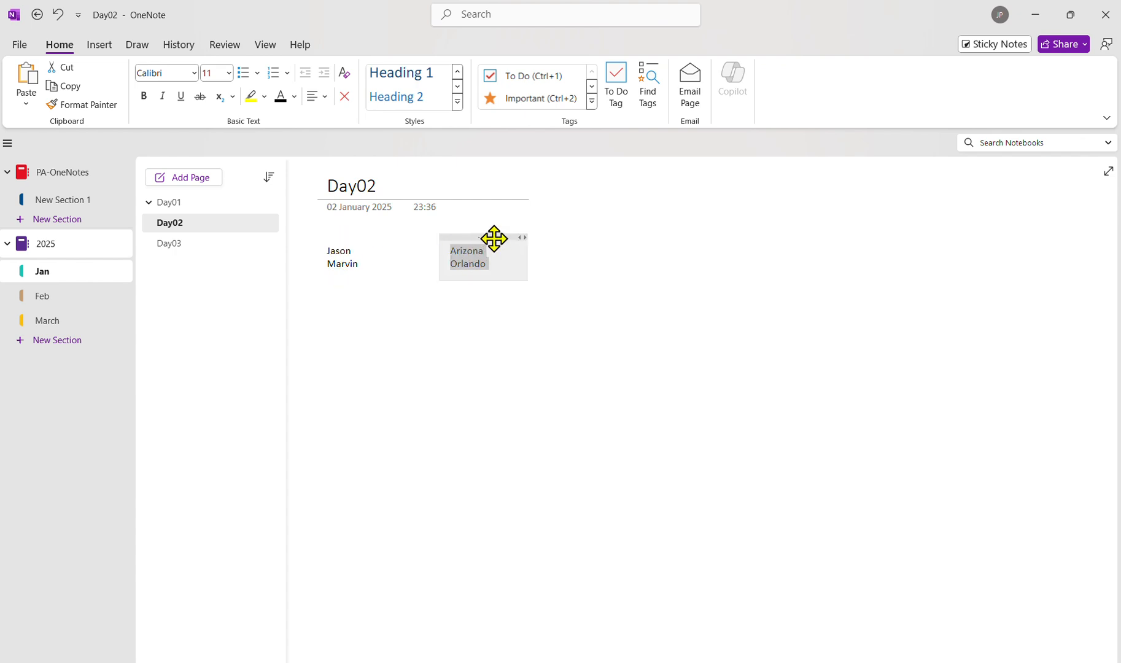
pyautogui.moveTo(494, 240); pyautogui.dragTo(364, 317)
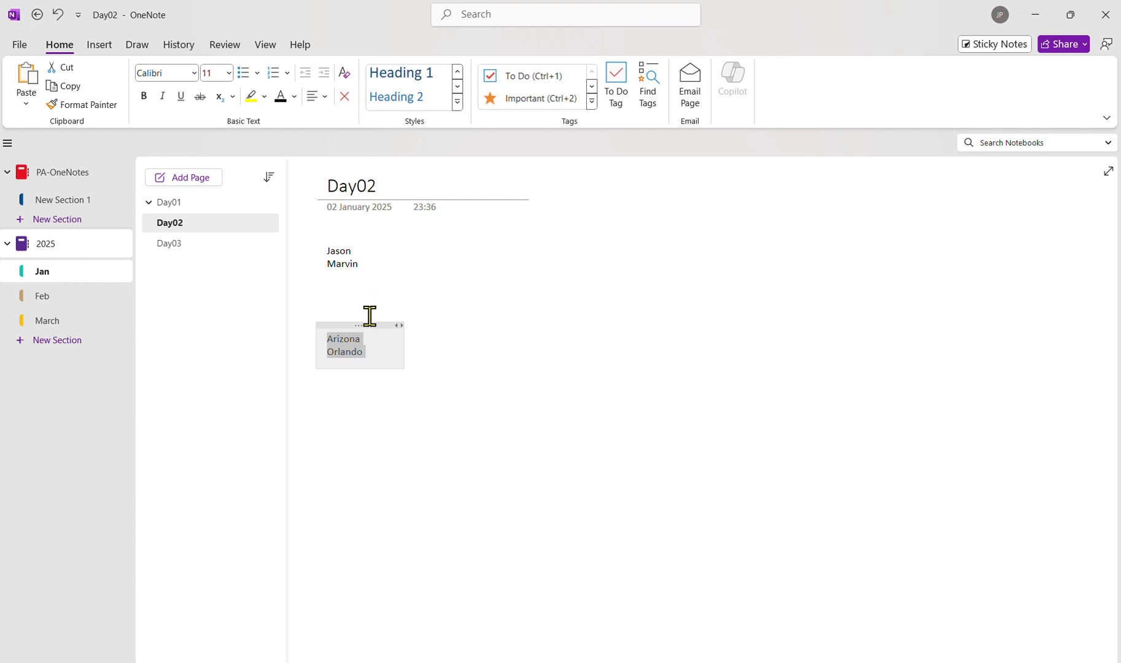
pyautogui.moveTo(368, 323); pyautogui.dragTo(704, 226)
# Extend the names container downward with seven blank lines, the text "Asdxa", and further blank lines below it
pyautogui.click(365, 276)
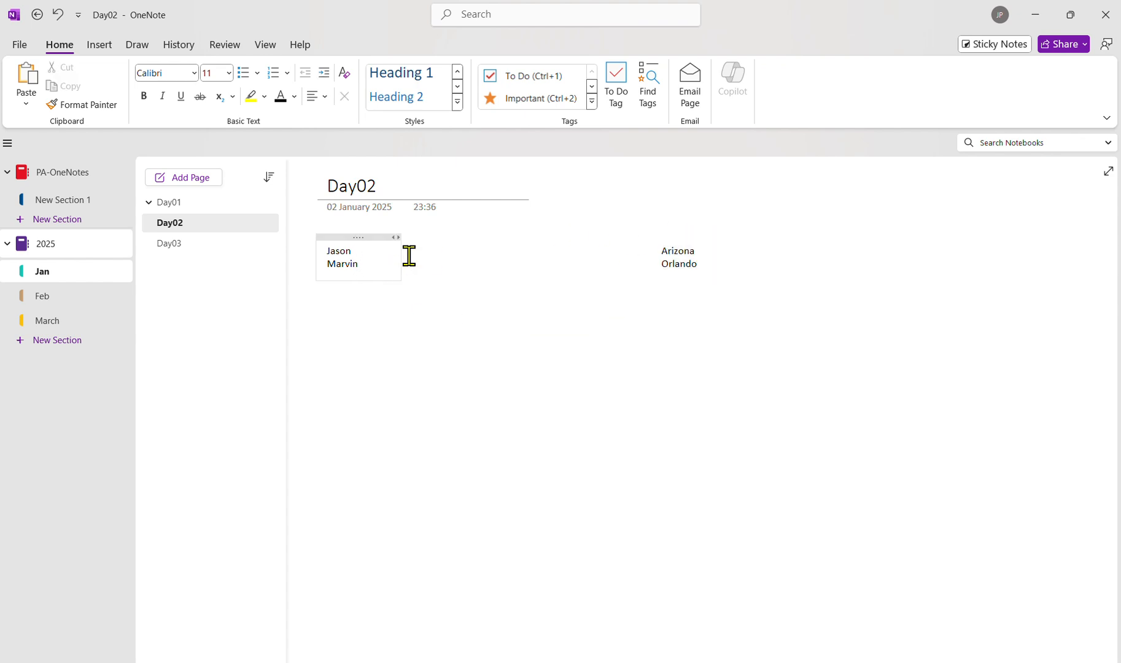
pyautogui.press('Return')
pyautogui.press('Return')
pyautogui.press('Return')
pyautogui.press('Return')
pyautogui.press('Return')
pyautogui.press('Return')
pyautogui.press('Return')
pyautogui.press('Return')
pyautogui.write('a')
pyautogui.press('Return')
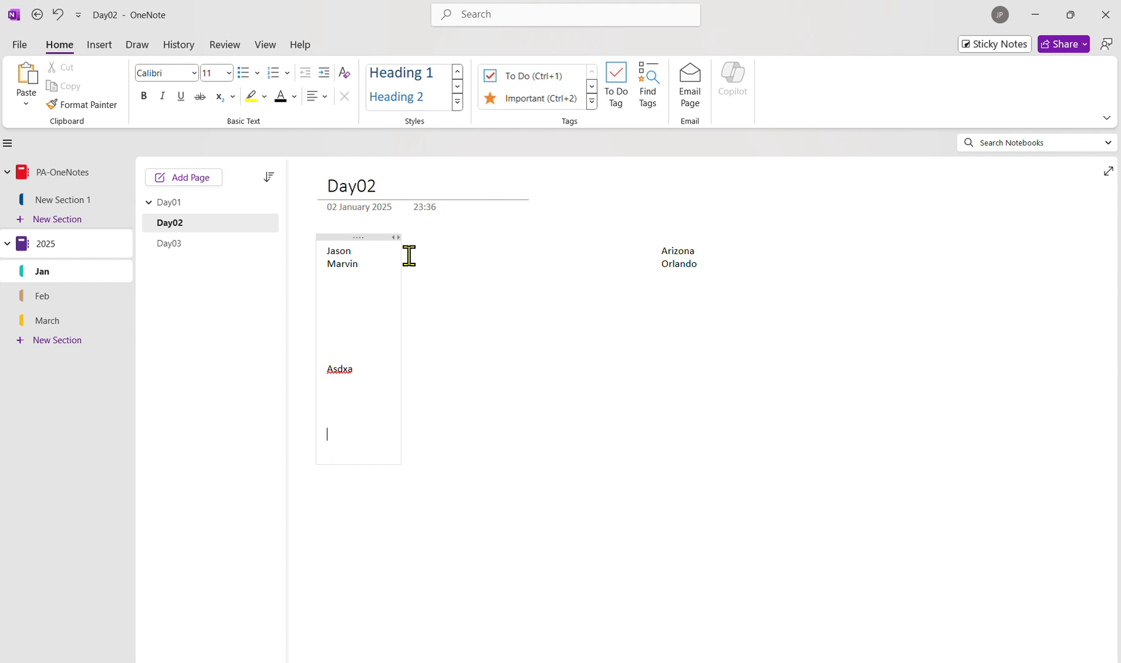
# Delete the "Asdxa" text and all the blank lines below the two names in the names container
pyautogui.press('BackSpace')
pyautogui.press('BackSpace')
pyautogui.press('BackSpace')
pyautogui.press('BackSpace')
pyautogui.press('BackSpace')
pyautogui.press('BackSpace')
pyautogui.press('BackSpace')
pyautogui.press('BackSpace')
pyautogui.press('BackSpace')
pyautogui.press('BackSpace')
pyautogui.press('BackSpace')
pyautogui.press('BackSpace')
pyautogui.press('BackSpace')
pyautogui.press('BackSpace')
pyautogui.press('BackSpace')
pyautogui.press('BackSpace')
pyautogui.press('BackSpace')
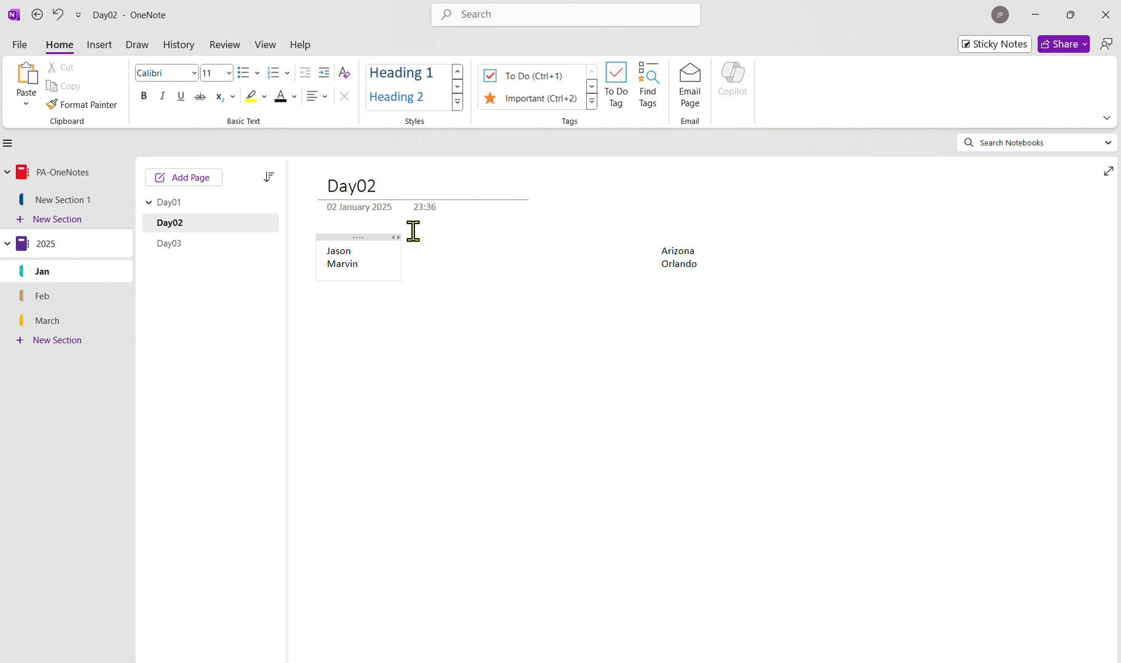
# Move the Arizona and Orlando lines out of their own container into the names container, directly below the two names
pyautogui.click(700, 256)
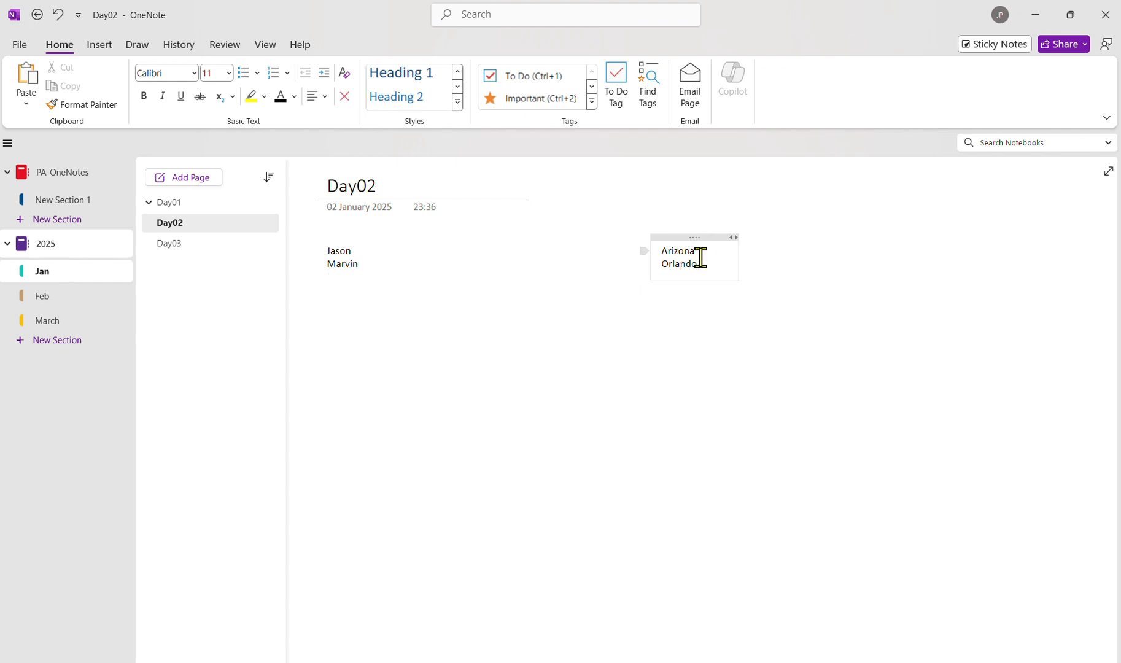
pyautogui.moveTo(701, 257); pyautogui.dragTo(660, 246)
pyautogui.hotkey('ctrl', 'c')
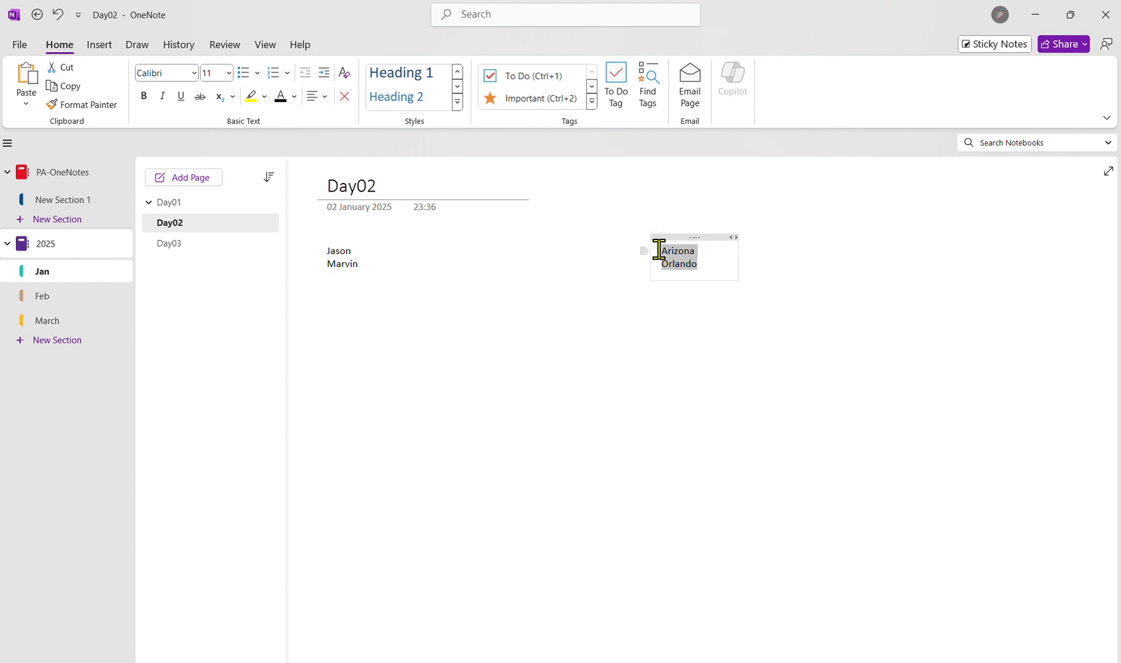
pyautogui.press('Delete')
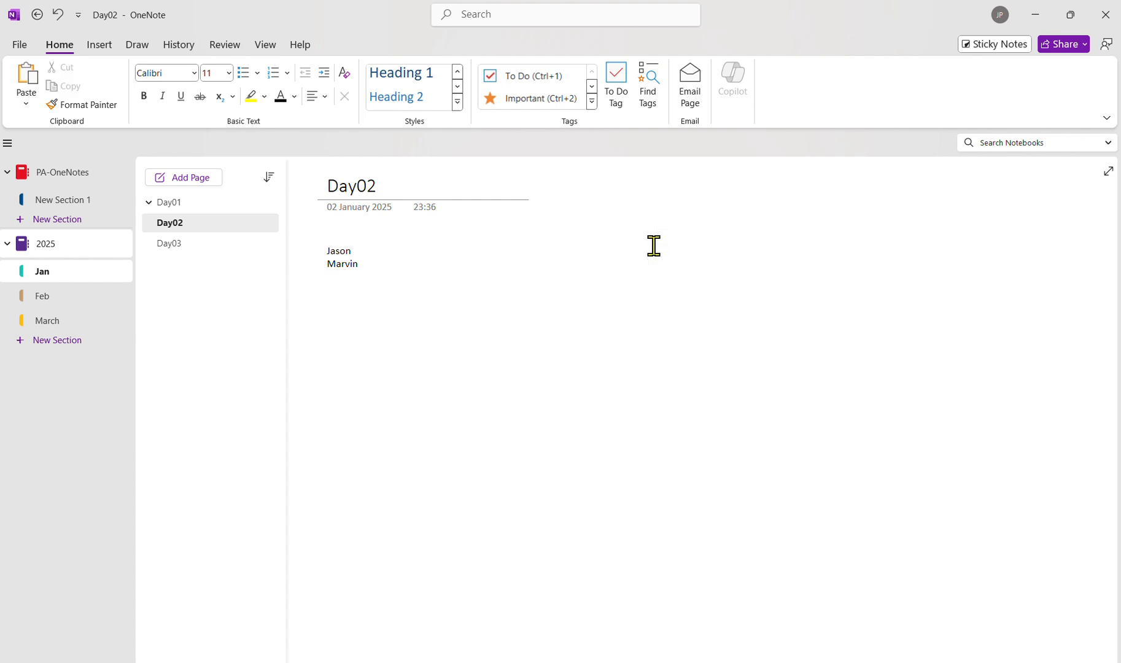
pyautogui.click(418, 272)
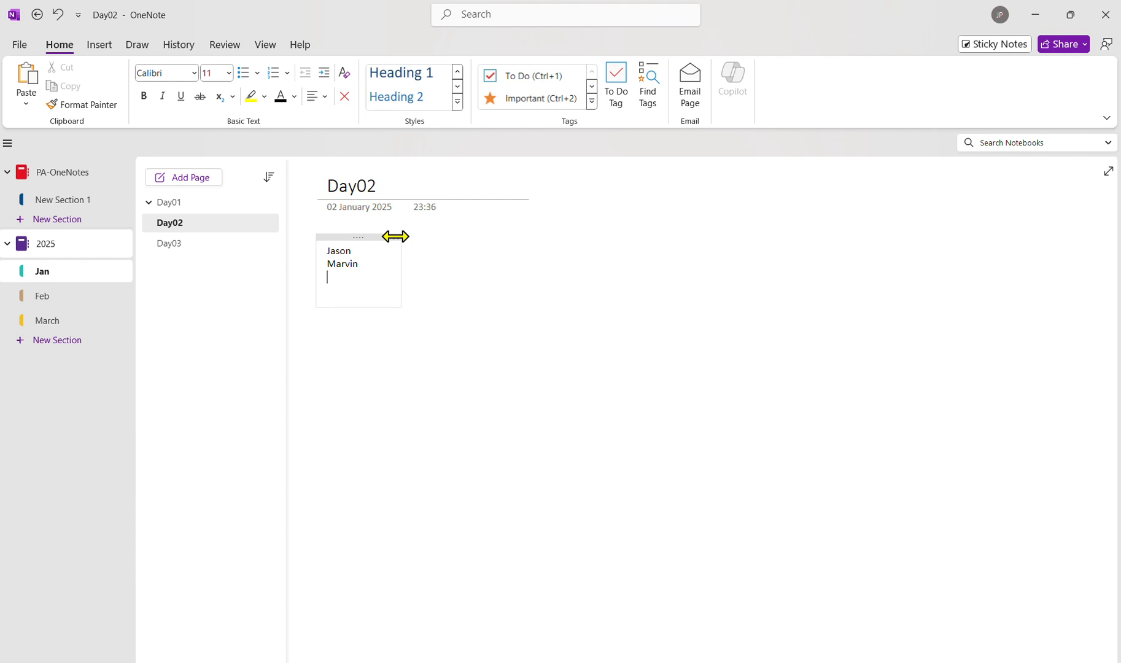
pyautogui.hotkey('ctrl', 'v')
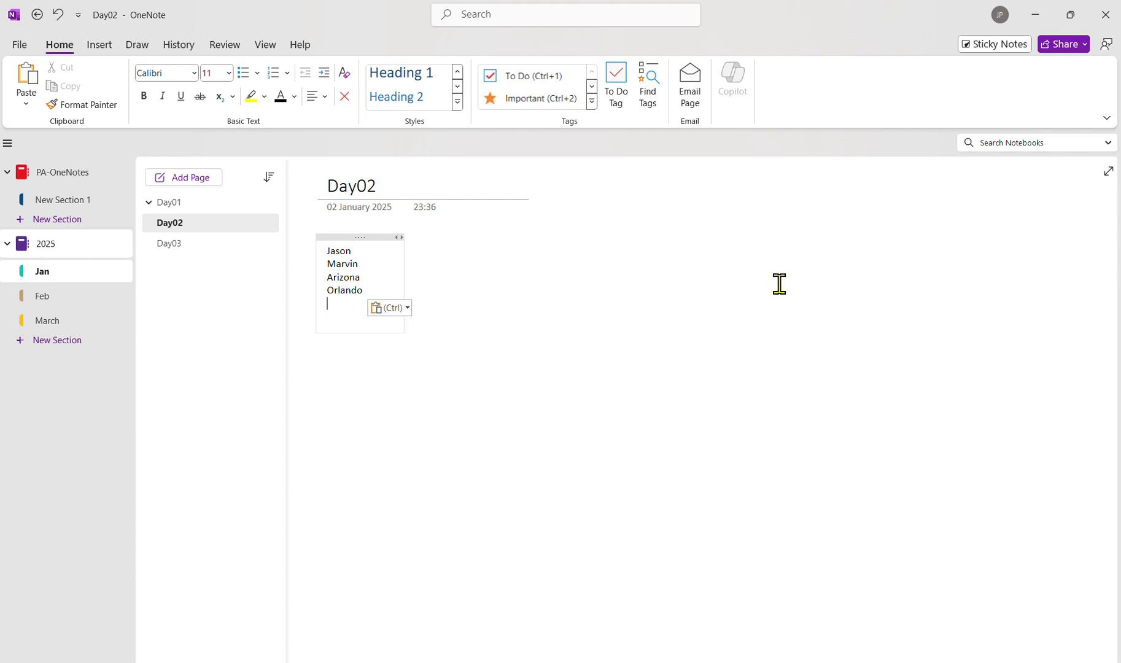
pyautogui.click(749, 268)
pyautogui.click(383, 259)
pyautogui.click(328, 235)
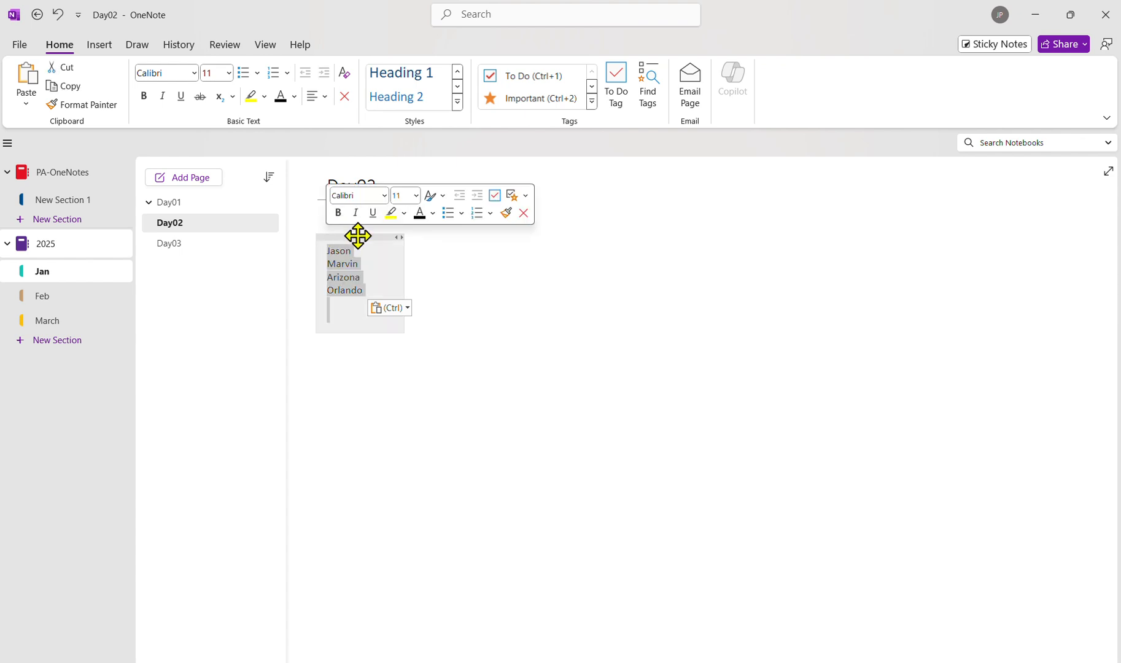
pyautogui.click(451, 250)
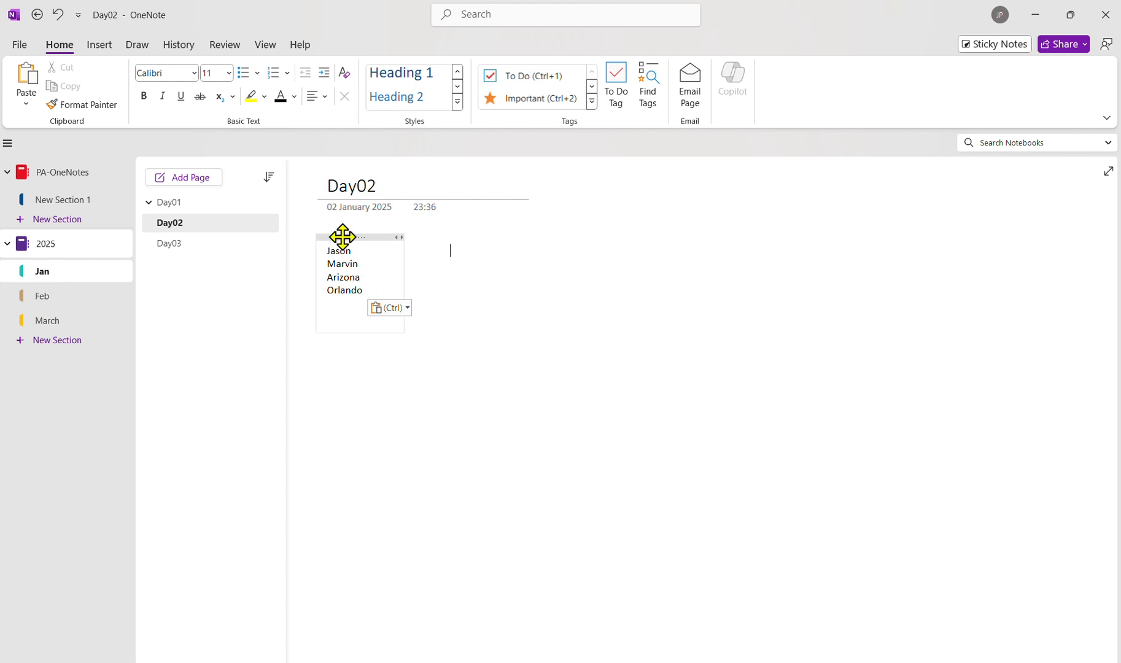
# Turn off showing note containers on pages in the OneNote display options
pyautogui.click(19, 44)
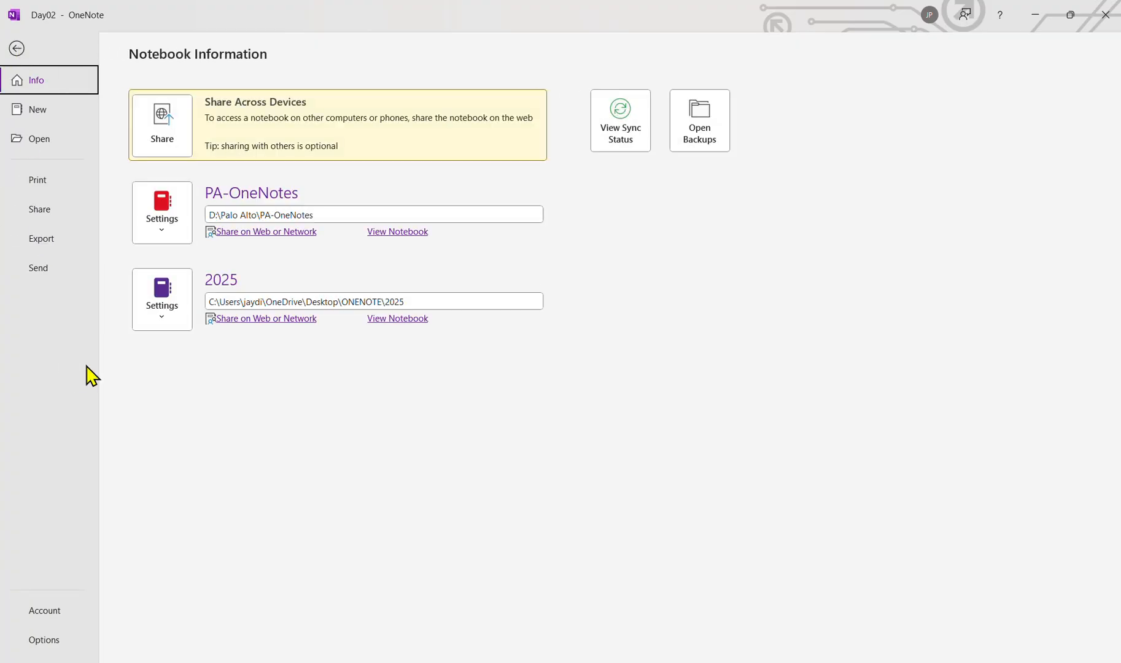
pyautogui.click(44, 639)
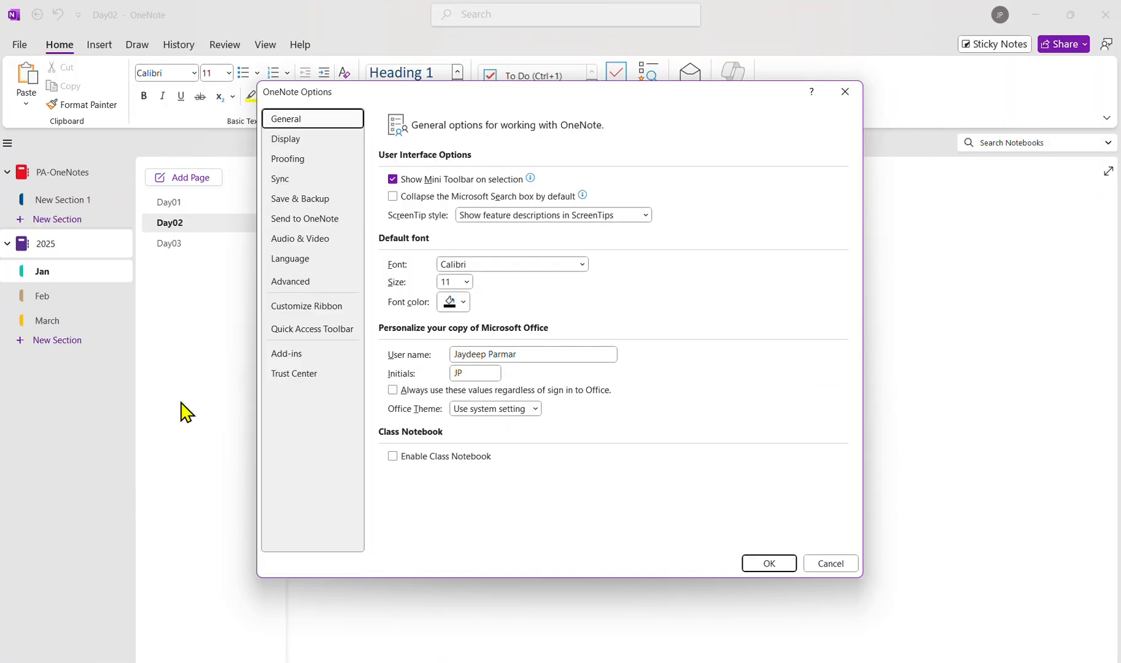
pyautogui.click(305, 139)
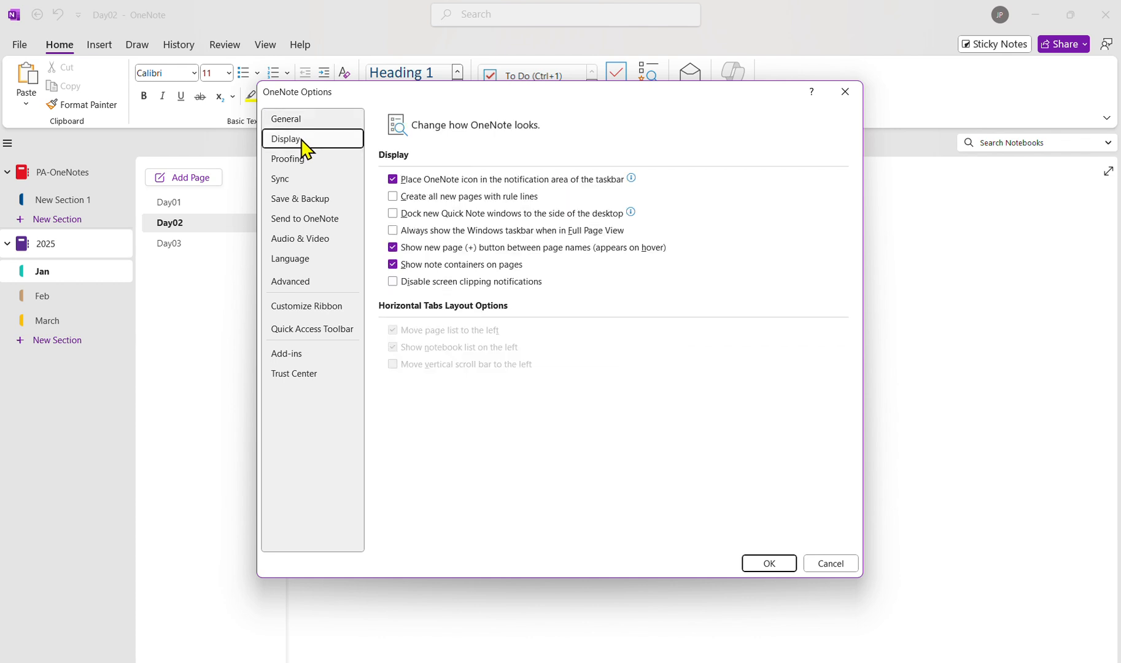
pyautogui.click(392, 265)
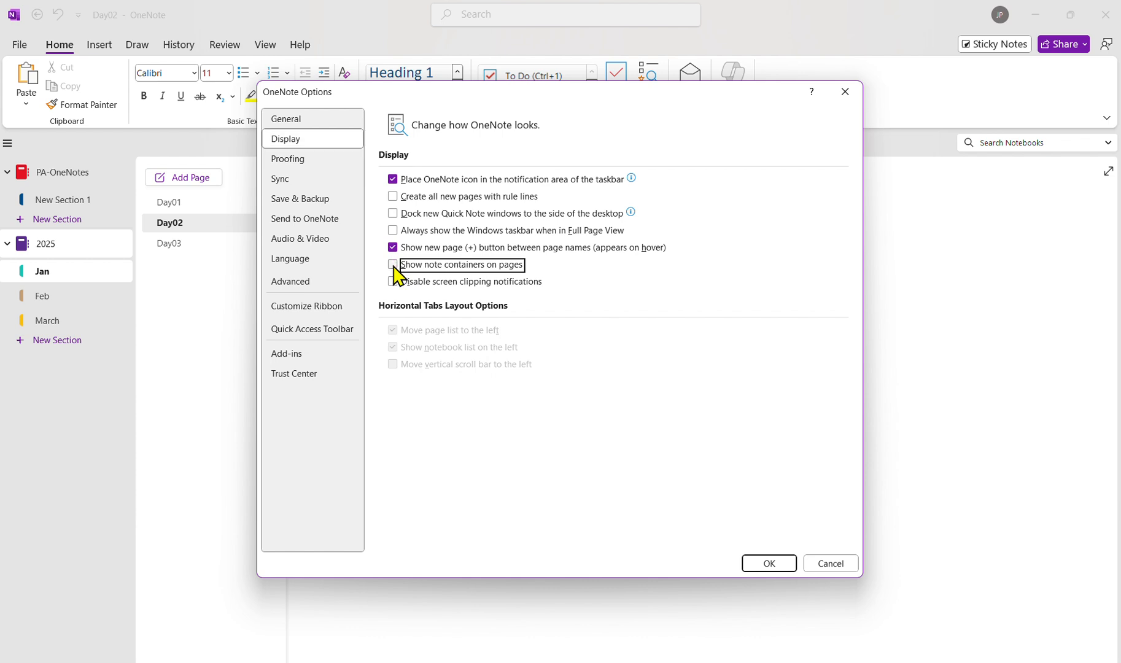
pyautogui.click(771, 564)
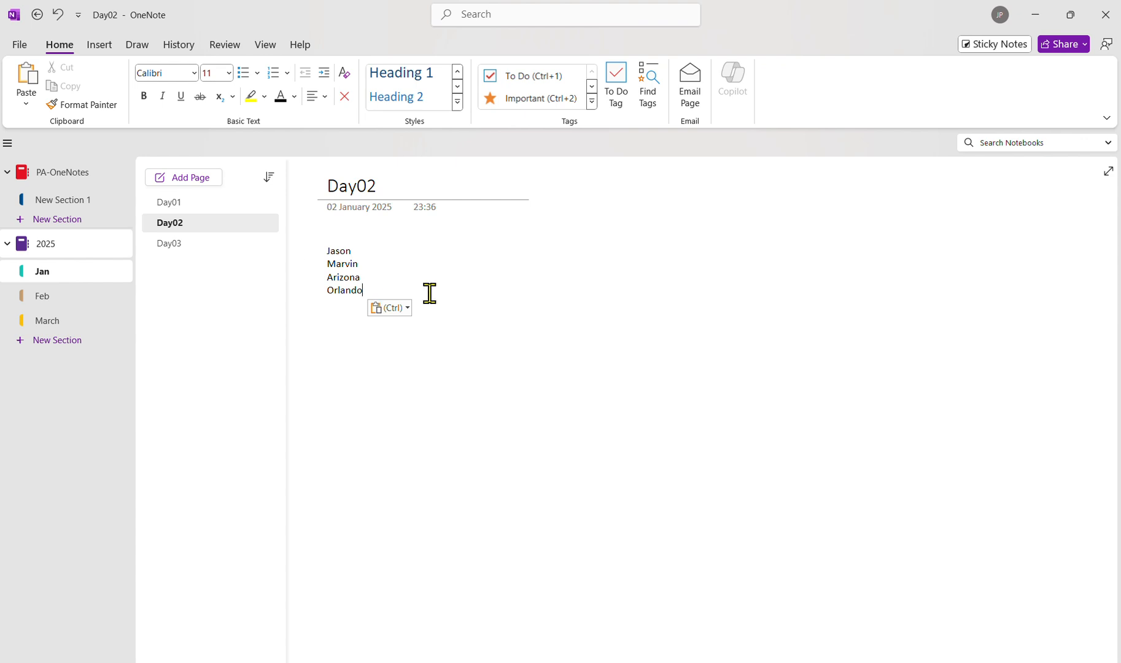
# Try adding new lines with the text "a" below Orlando, and remove them again
pyautogui.press('Return')
pyautogui.press('Return')
pyautogui.write('a')
pyautogui.press('BackSpace')
pyautogui.press('BackSpace')
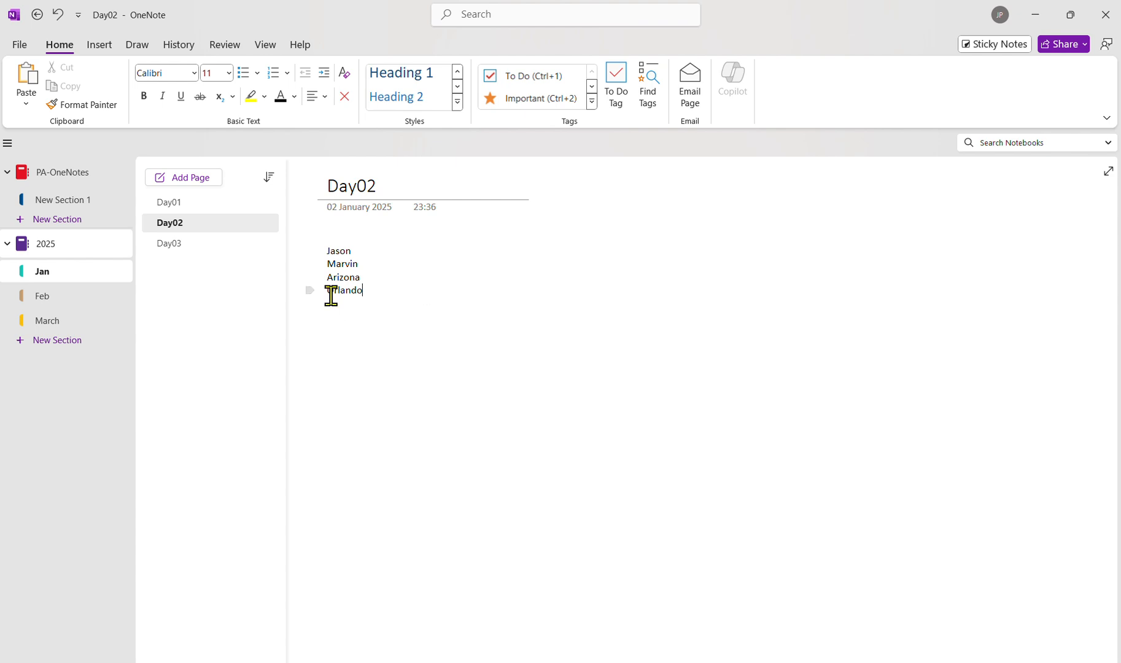
# Turn showing note containers on pages back on in the OneNote display options
pyautogui.click(19, 44)
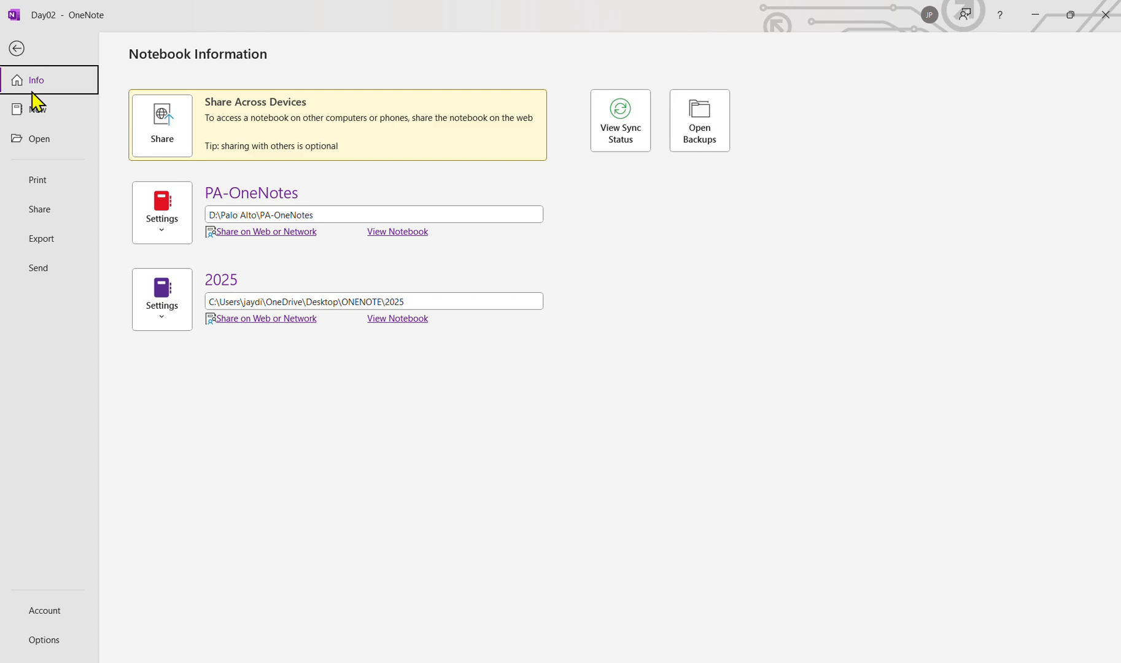
pyautogui.click(55, 638)
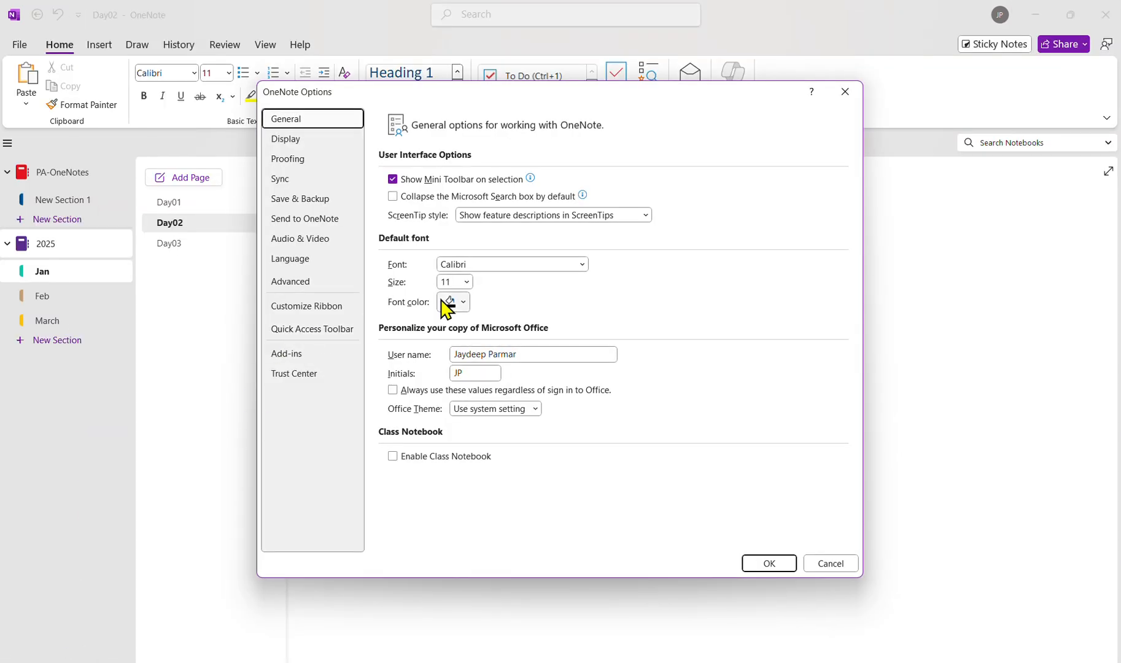
pyautogui.click(290, 140)
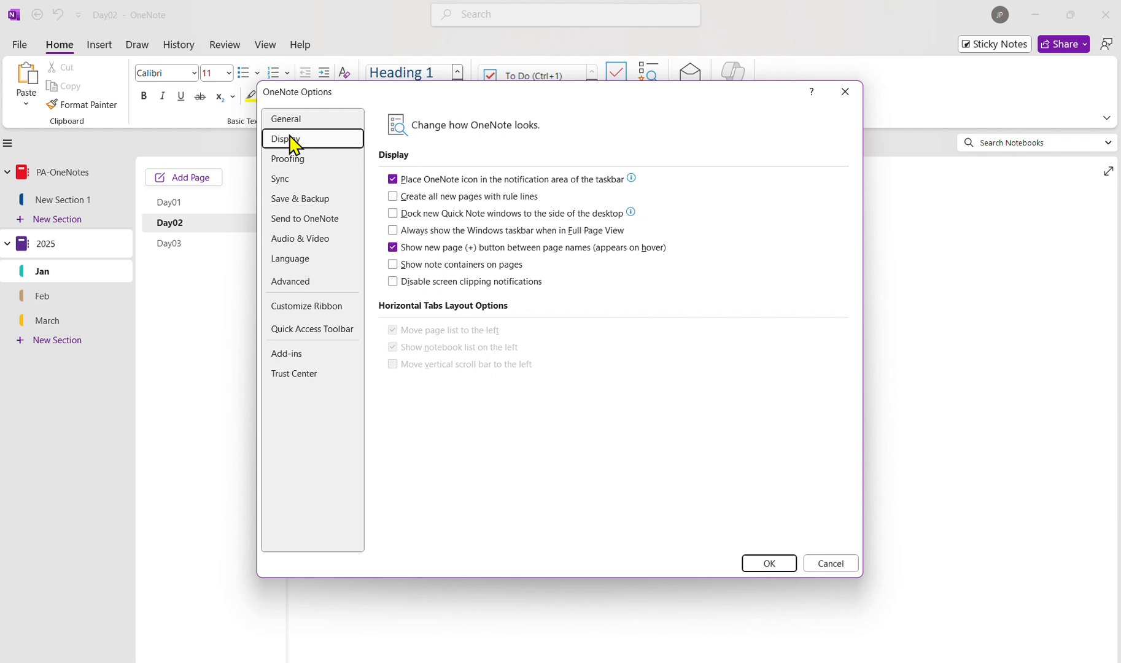
pyautogui.click(392, 264)
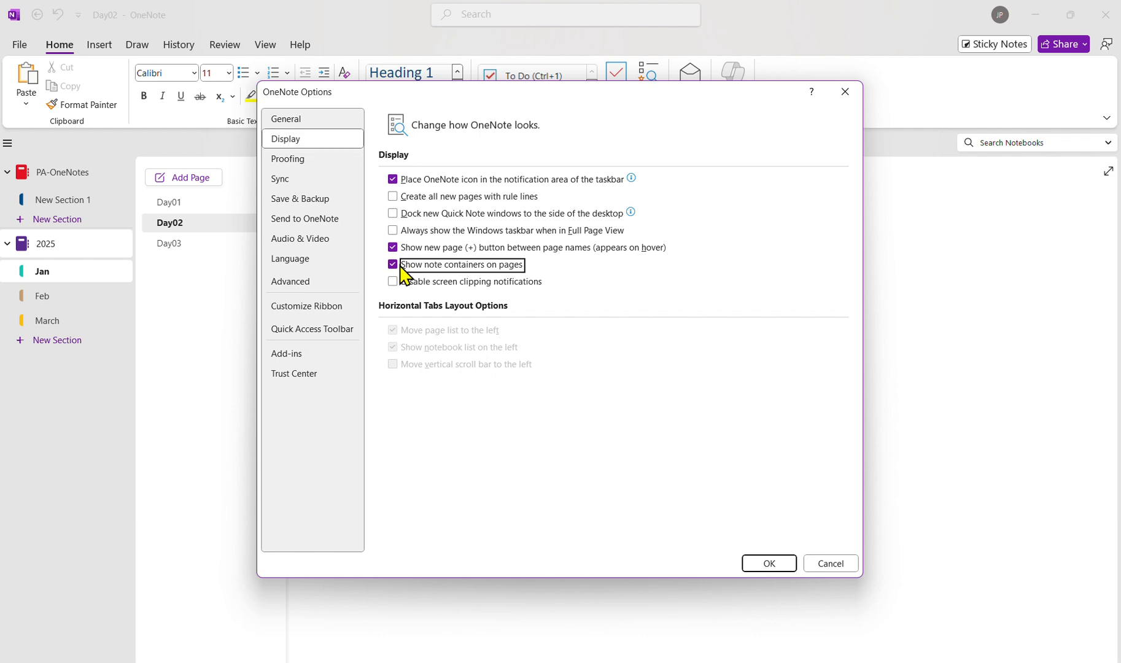
pyautogui.click(764, 564)
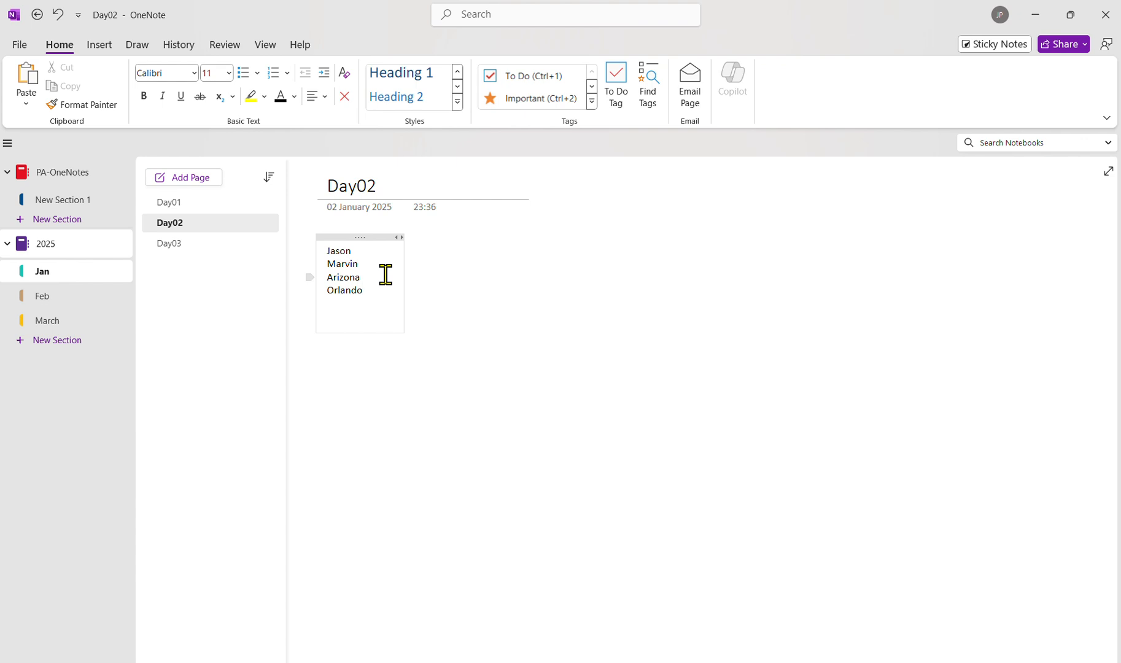
# Select the whole note container, widen it to about the end of the title line, and narrow it back close to its text
pyautogui.click(369, 237)
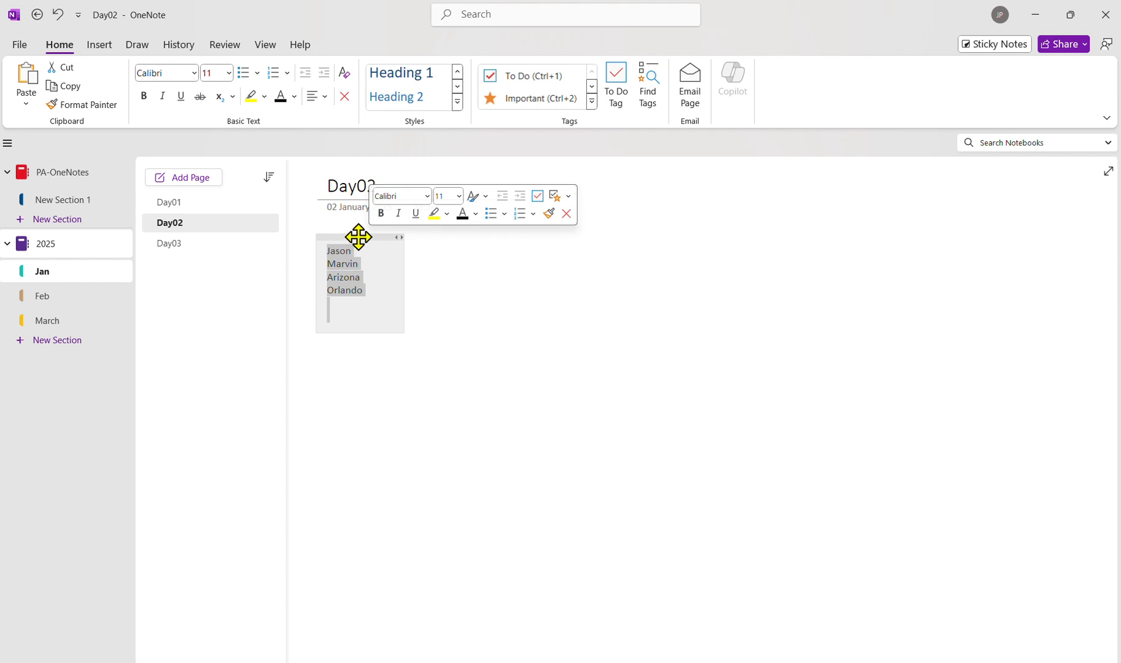
pyautogui.moveTo(358, 237); pyautogui.dragTo(516, 241)
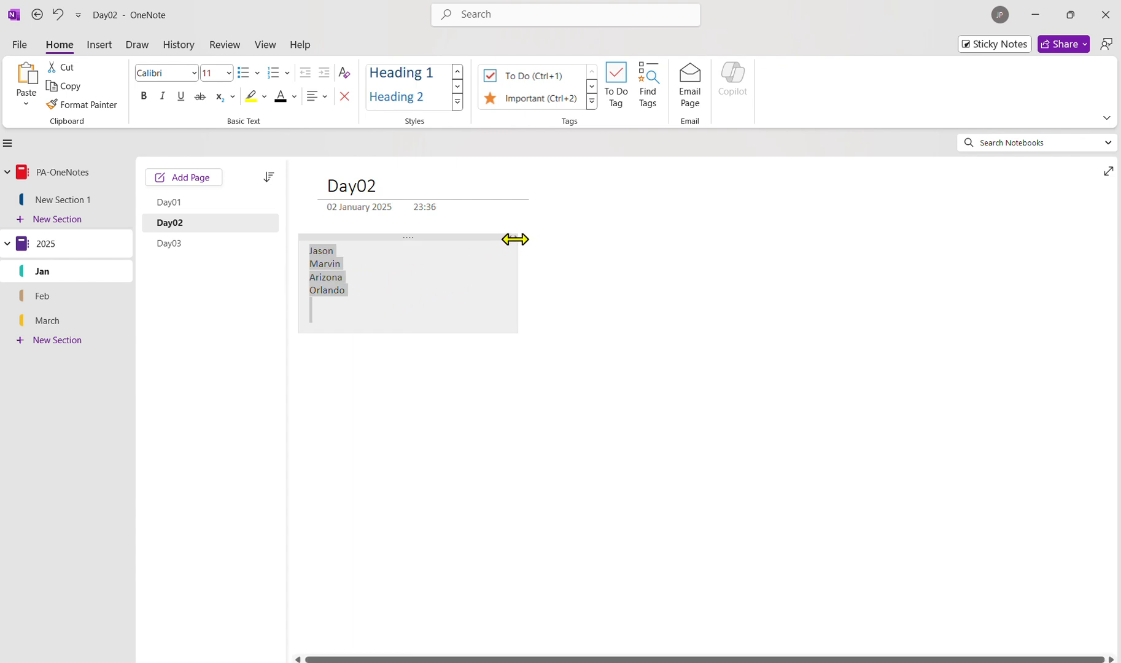
pyautogui.moveTo(515, 239); pyautogui.dragTo(393, 238)
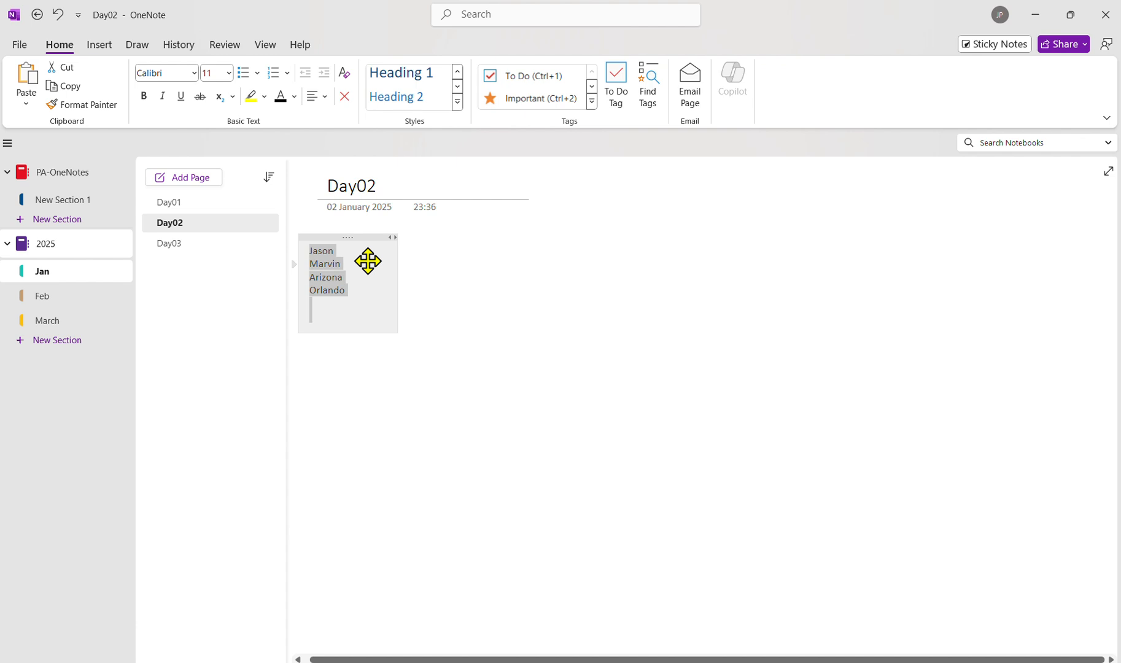
pyautogui.click(366, 261)
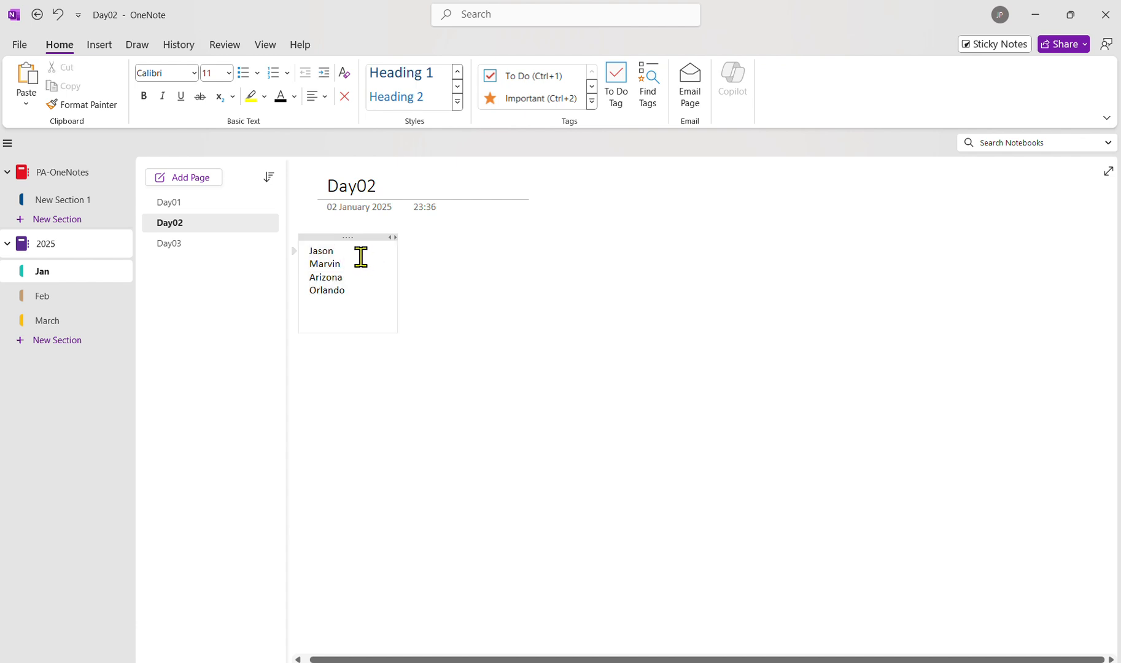
# Make the first name in the container bold, trying italic on it as well and removing the italic
pyautogui.click(333, 238)
pyautogui.click(322, 257)
pyautogui.doubleClick(324, 252)
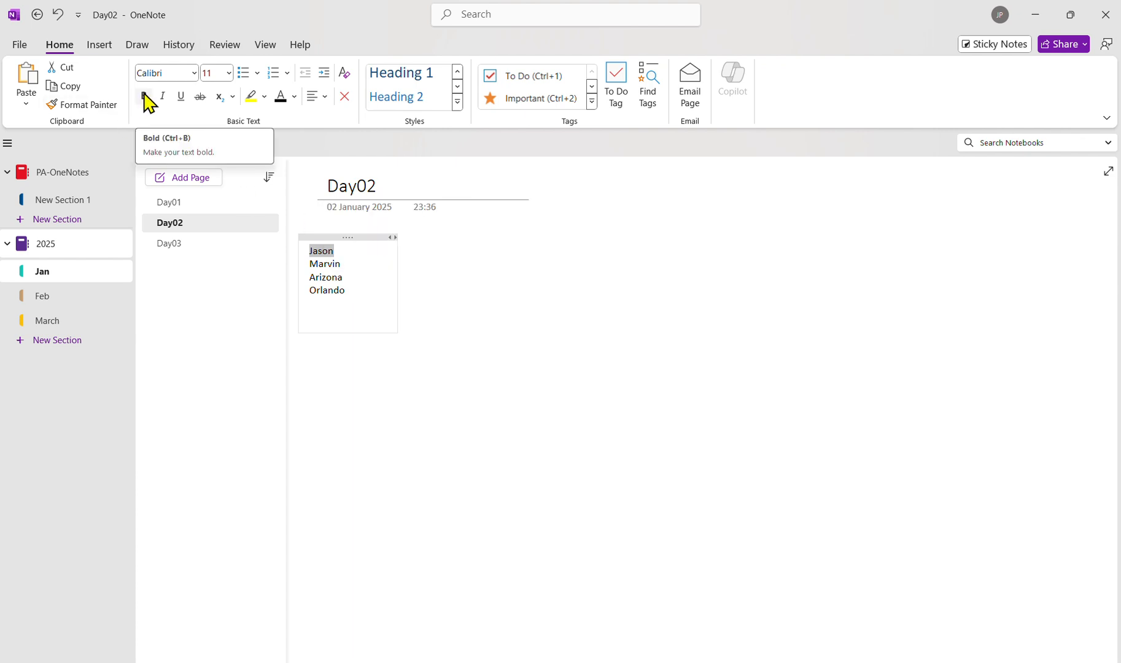
pyautogui.click(483, 19)
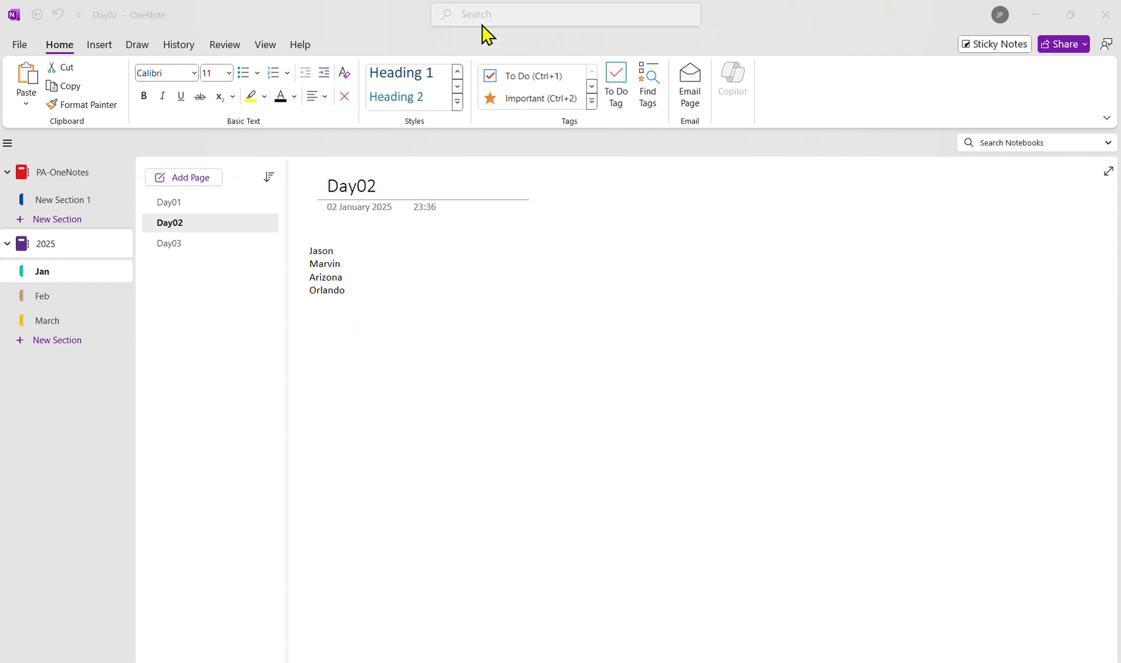
pyautogui.click(344, 251)
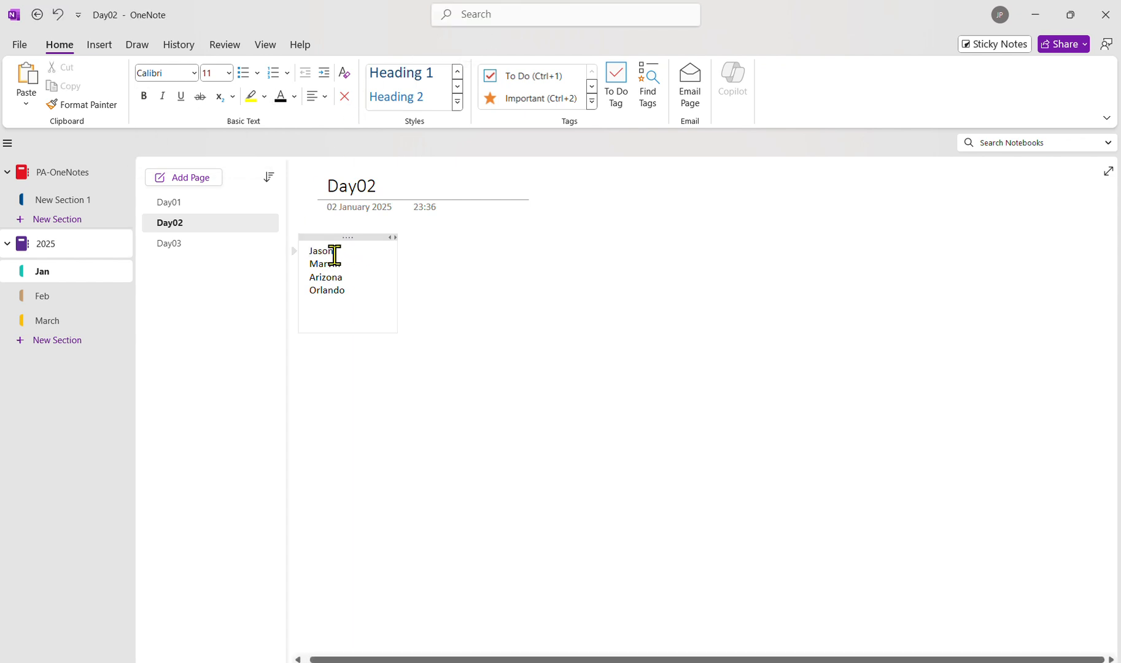
pyautogui.doubleClick(320, 251)
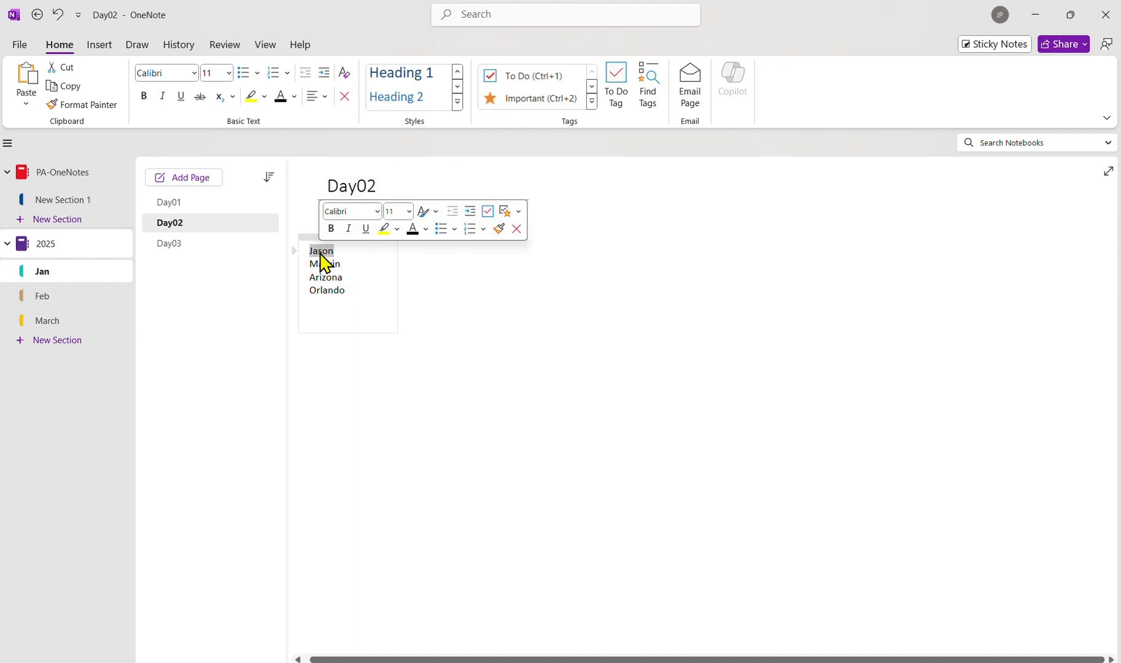
pyautogui.click(151, 101)
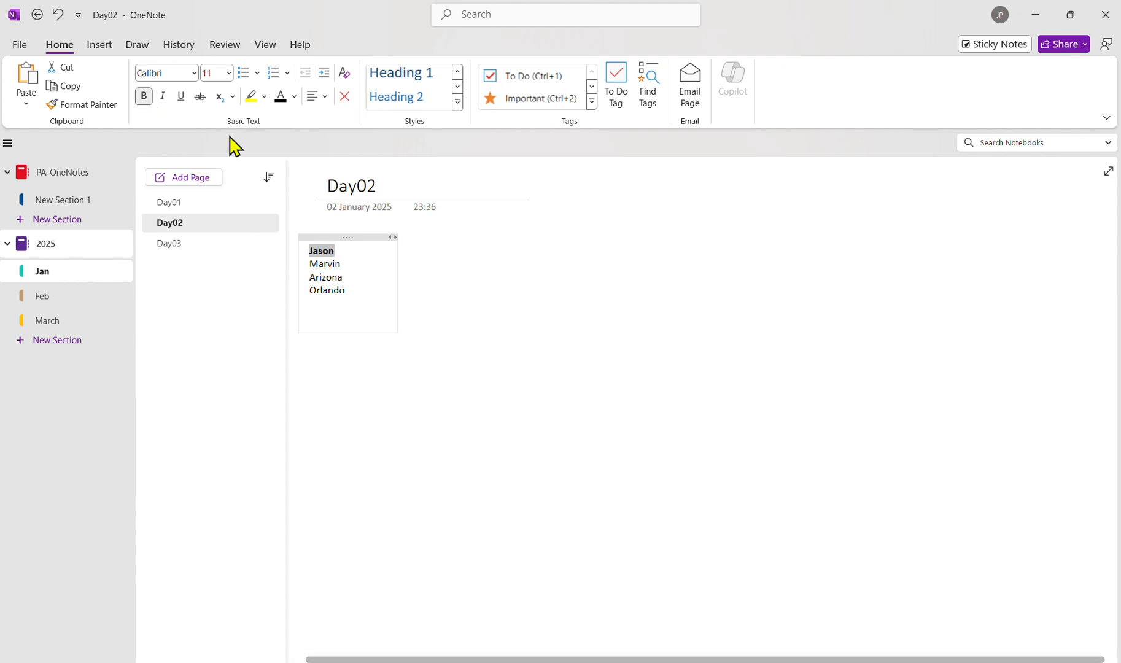
pyautogui.click(164, 97)
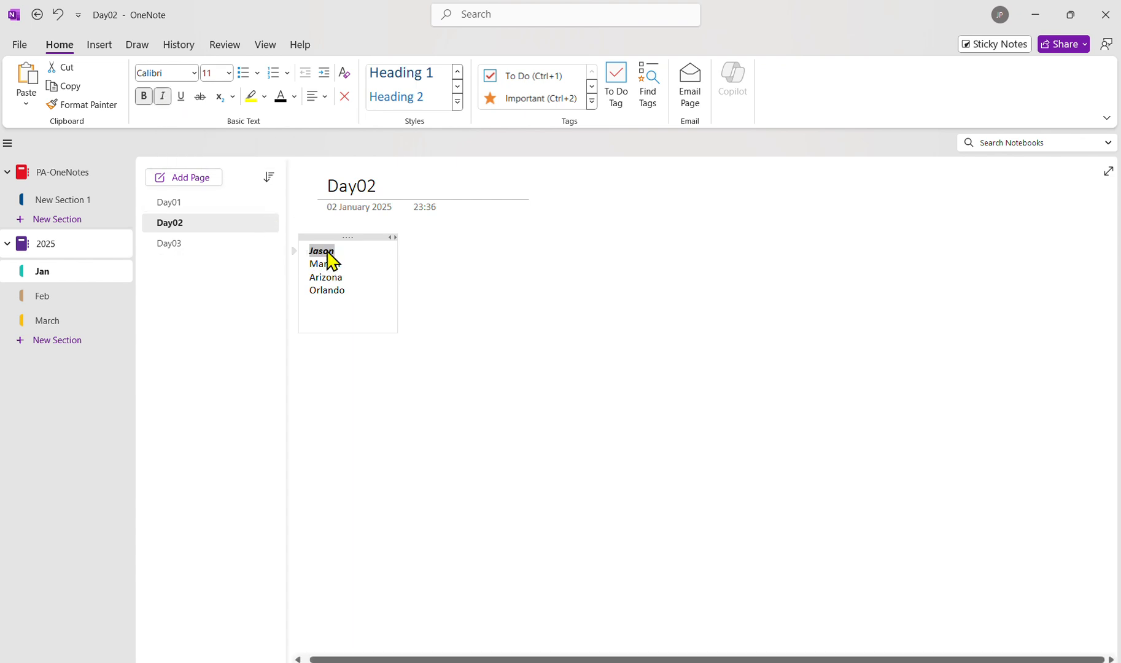
pyautogui.click(163, 97)
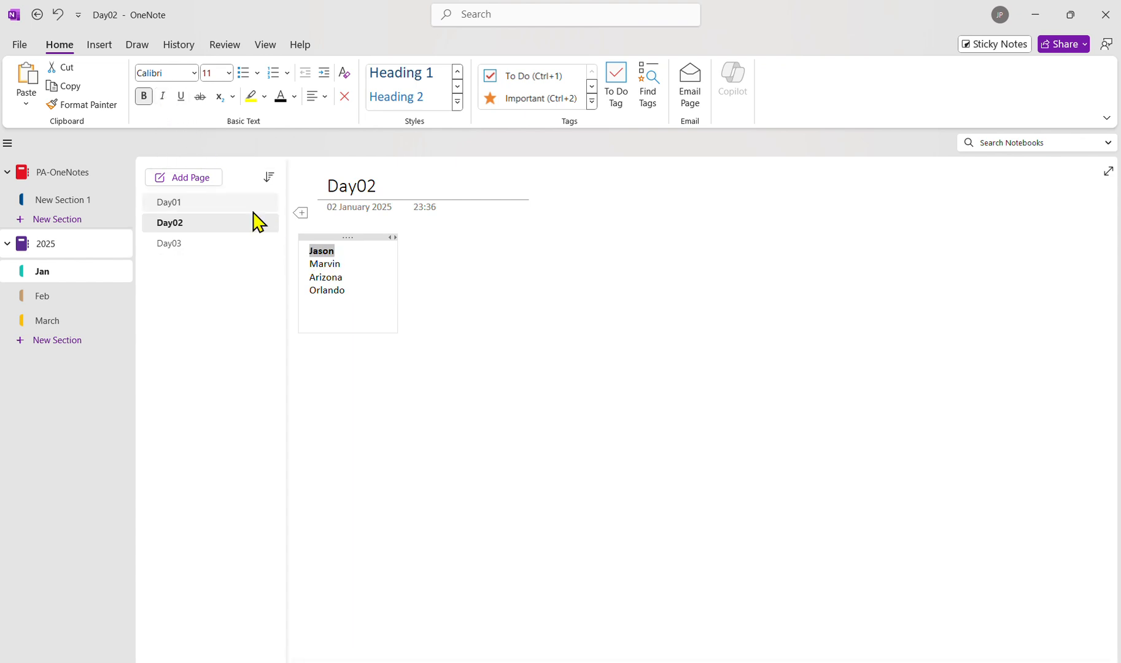
# Italicize the second name in the container and highlight the word Arizona in yellow
pyautogui.doubleClick(333, 264)
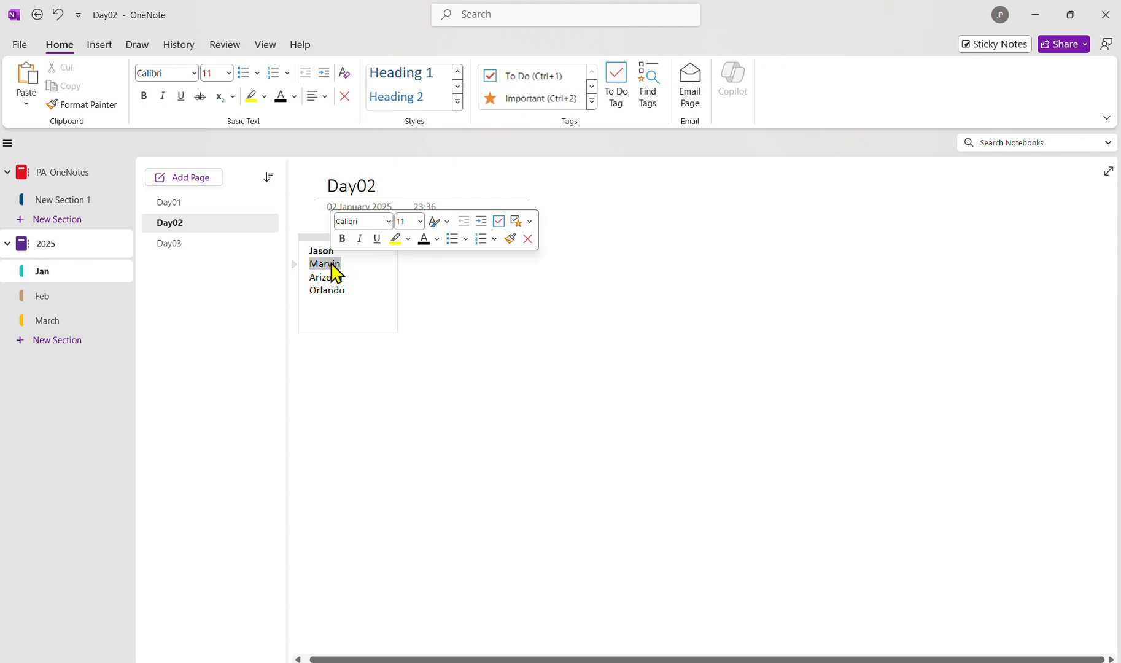
pyautogui.click(166, 98)
pyautogui.doubleClick(337, 278)
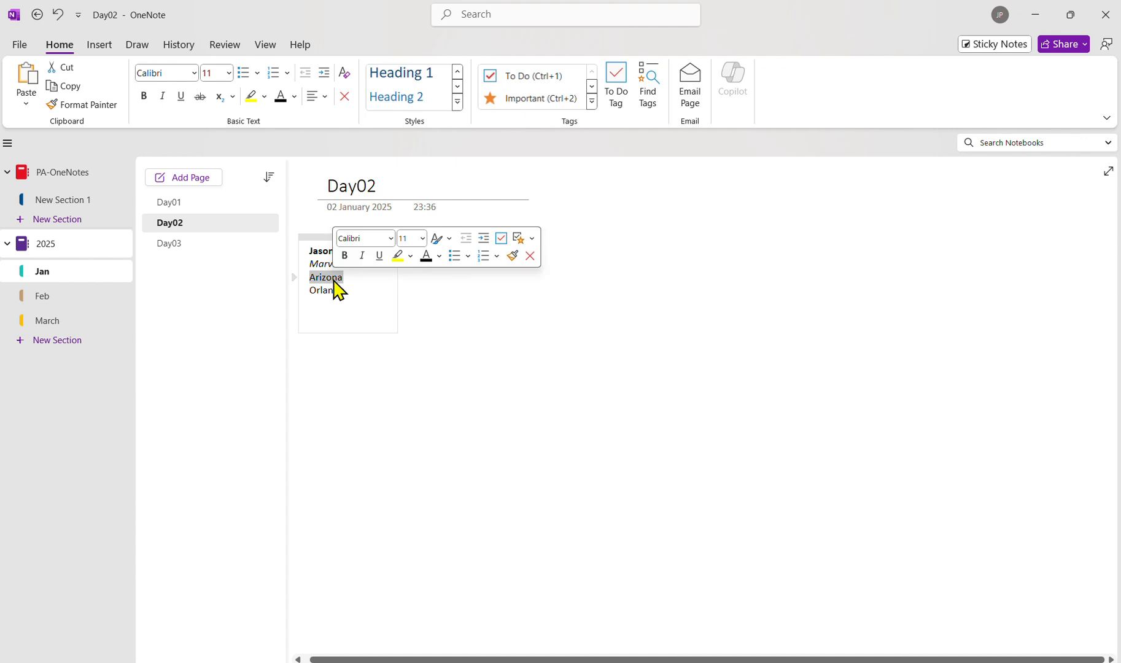
pyautogui.click(253, 97)
pyautogui.click(360, 279)
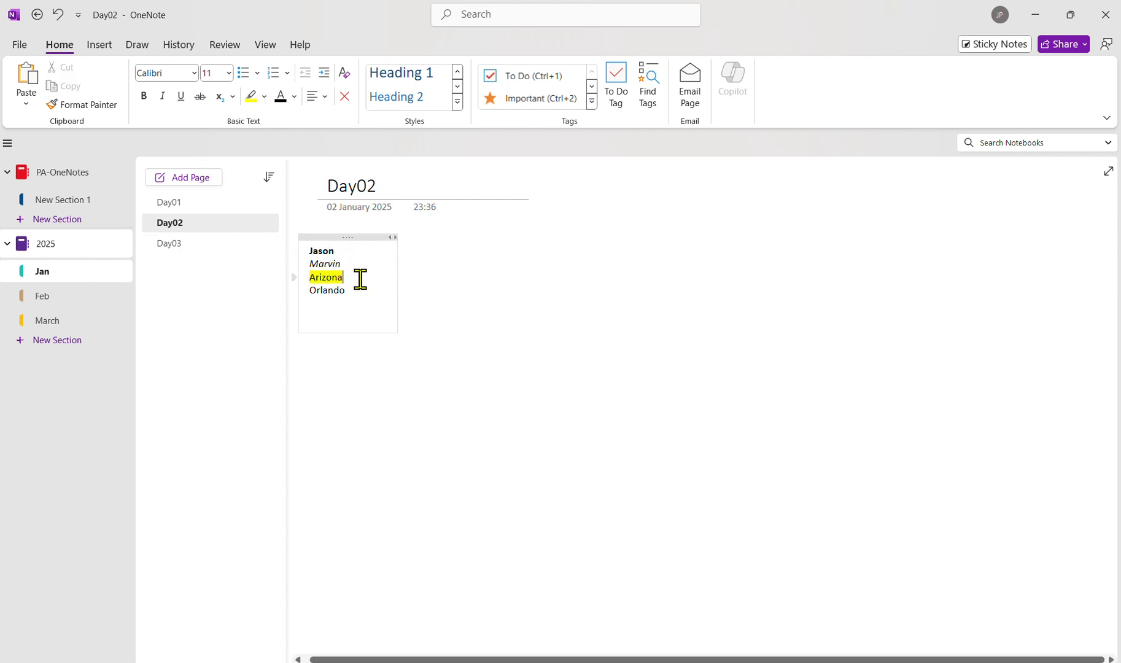
pyautogui.click(361, 289)
# Left-align the first two names in the container and strike through the word Orlando
pyautogui.moveTo(344, 263); pyautogui.dragTo(305, 250)
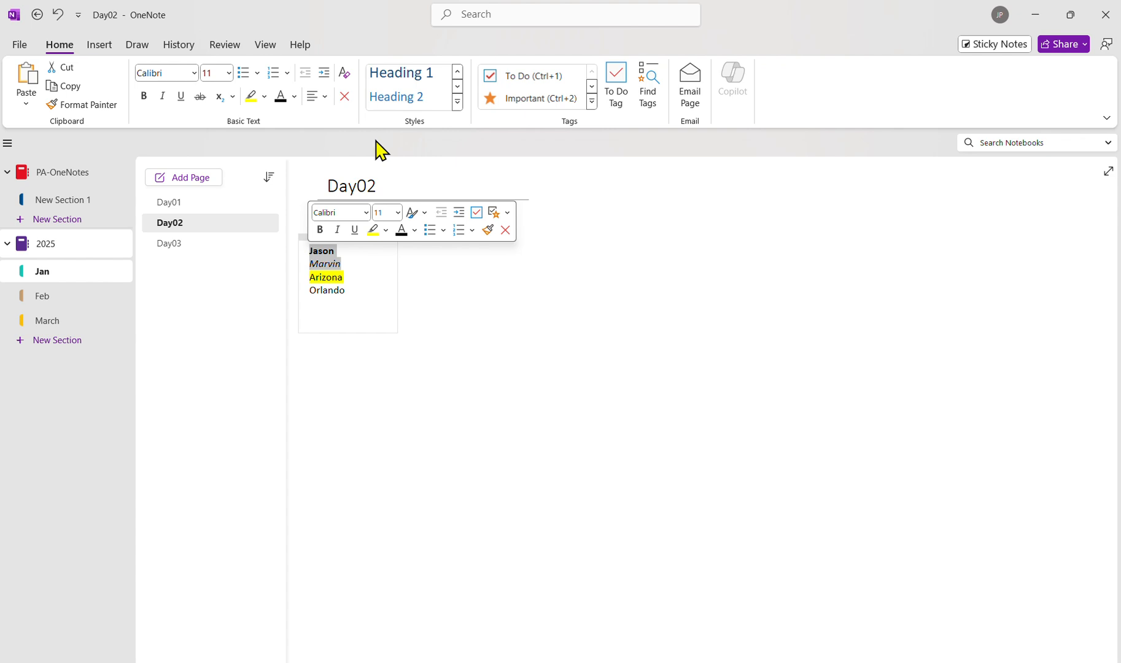
pyautogui.click(316, 99)
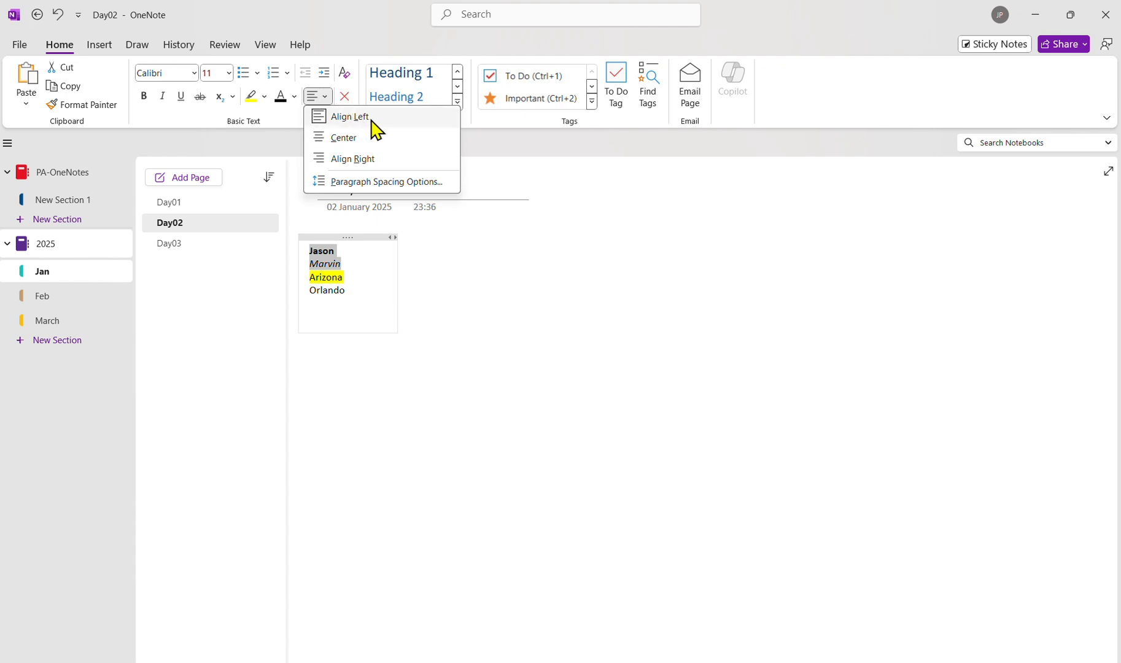
pyautogui.click(325, 119)
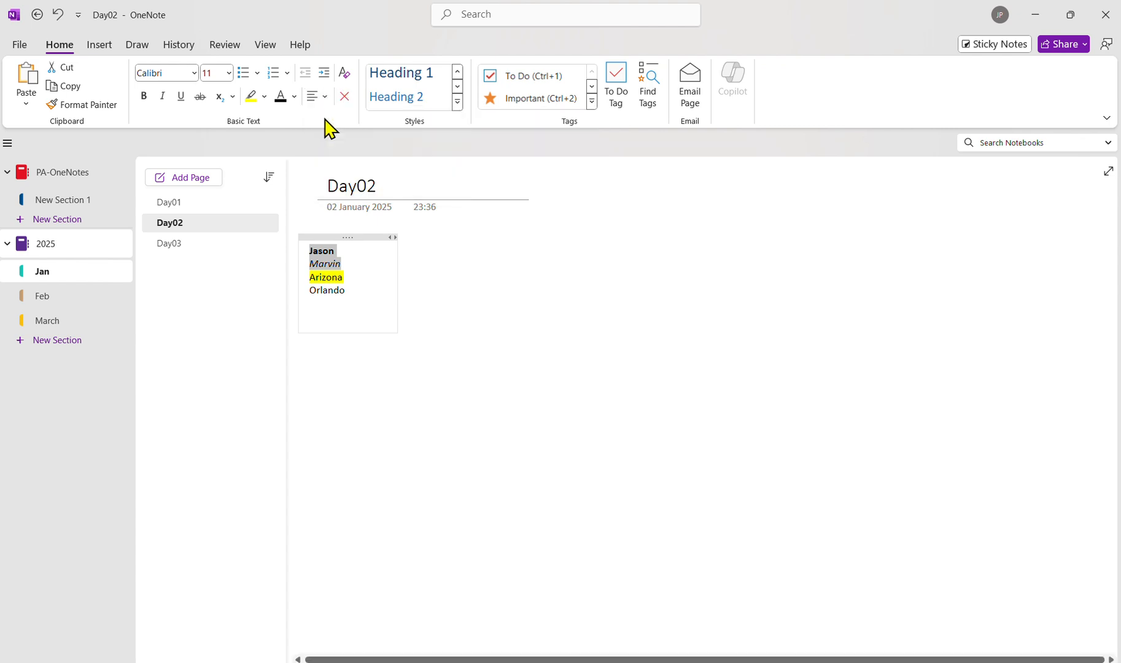
pyautogui.click(367, 279)
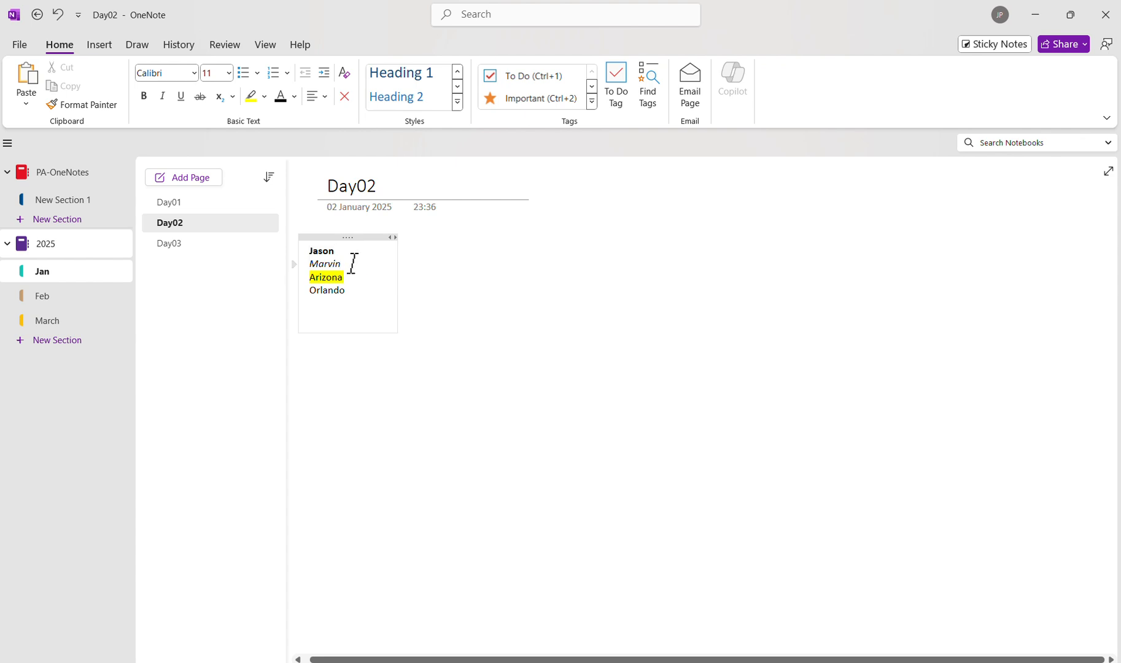
pyautogui.doubleClick(332, 291)
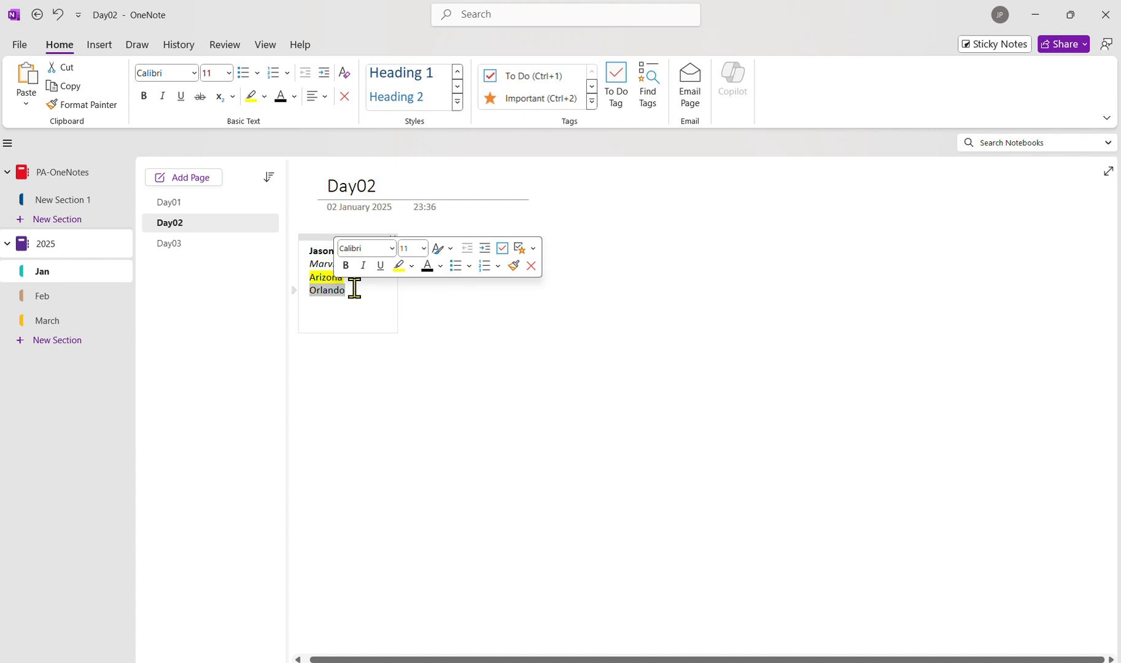
pyautogui.click(204, 98)
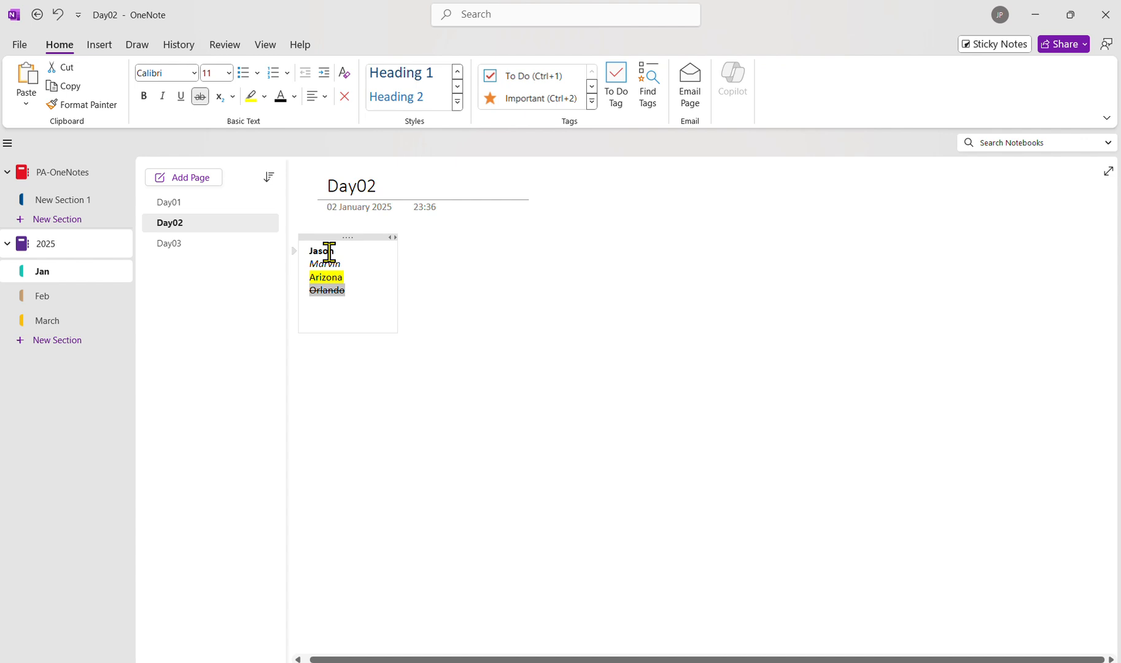
# Apply arrowhead bullets to all lines in the note container and switch them to 1., 2., 3. numbering
pyautogui.click(342, 237)
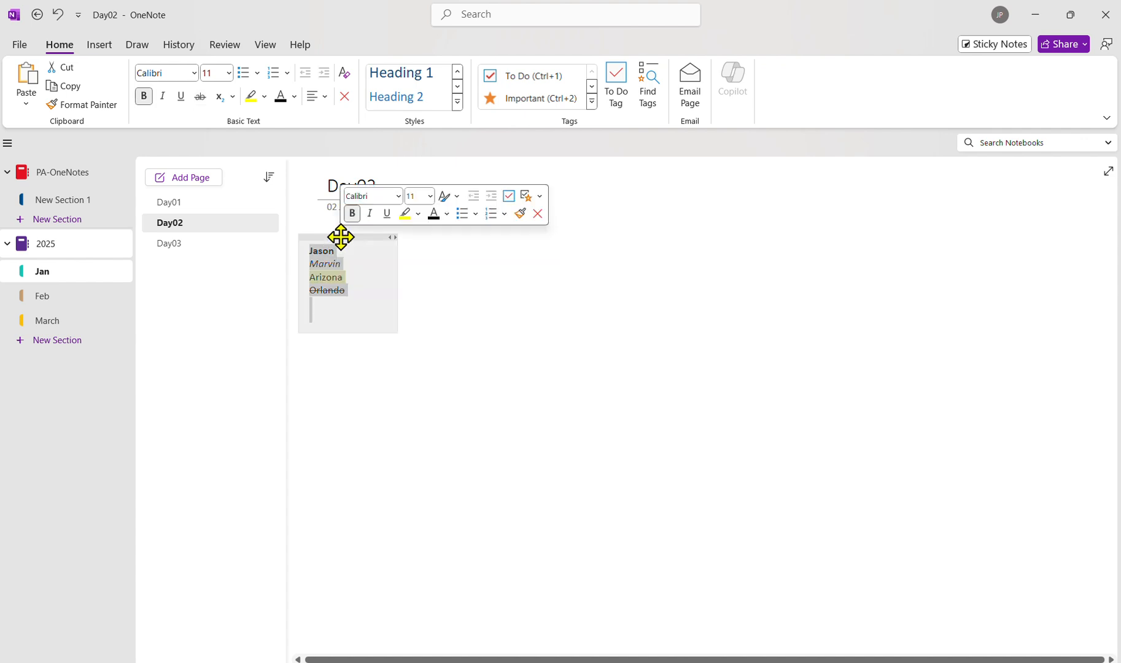
pyautogui.click(475, 214)
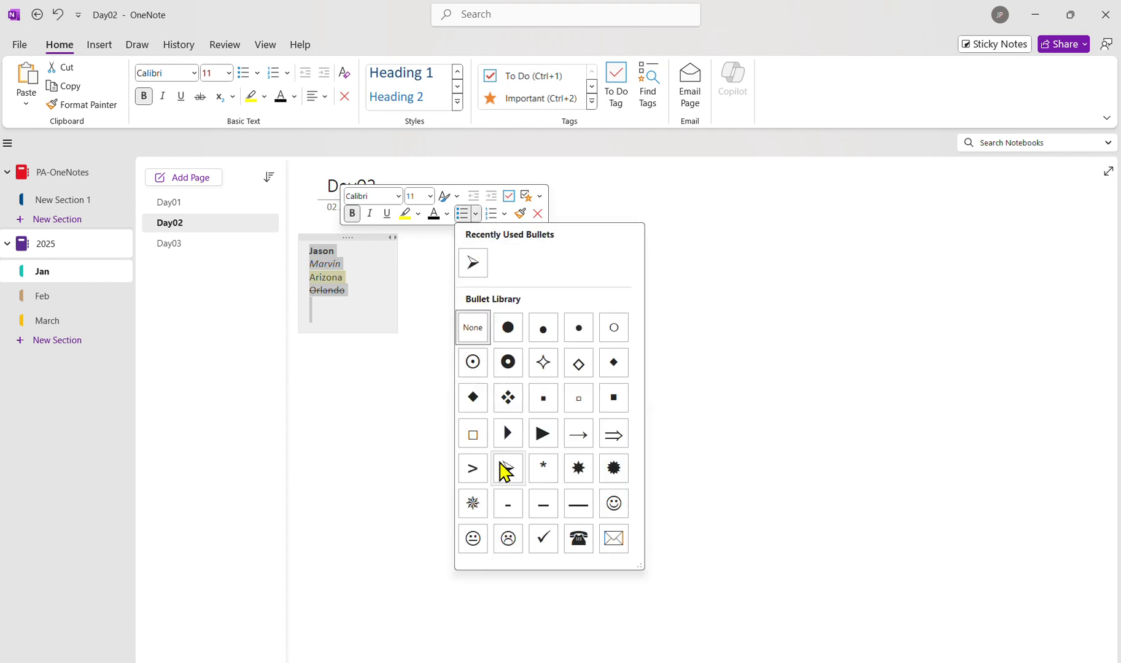
pyautogui.click(505, 470)
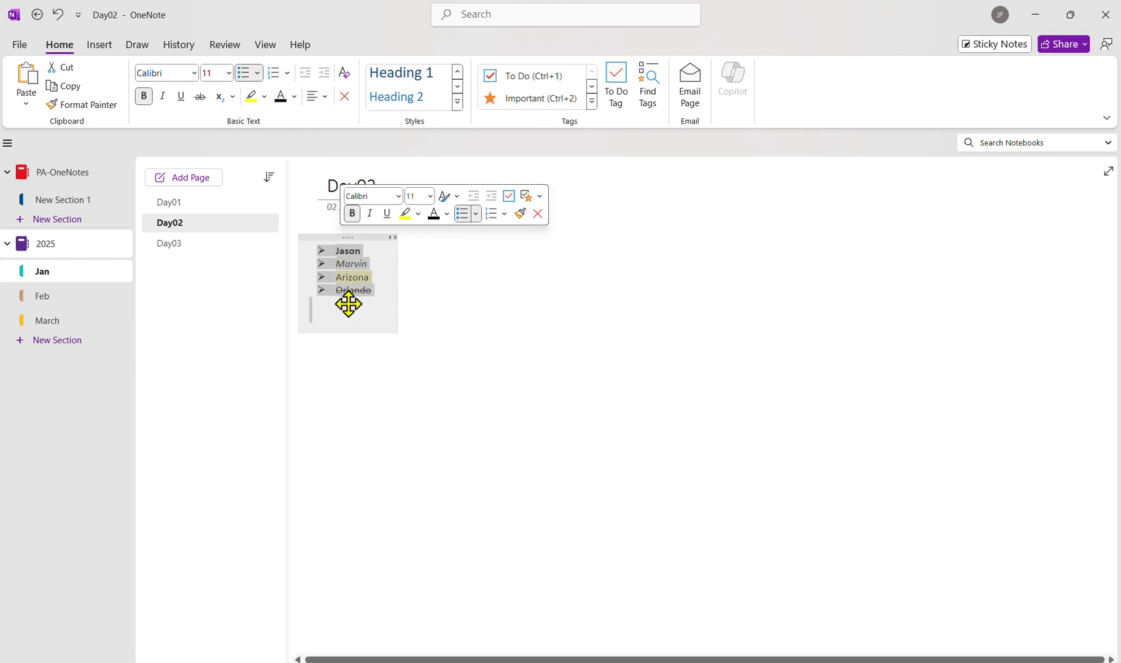
pyautogui.click(504, 213)
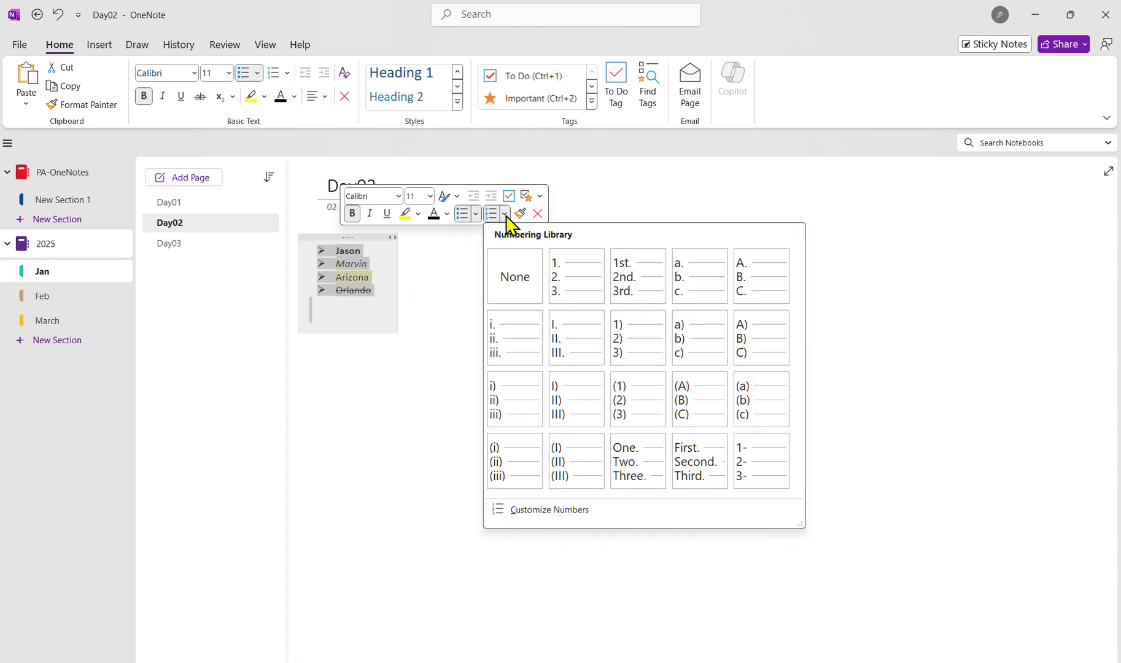
pyautogui.click(572, 293)
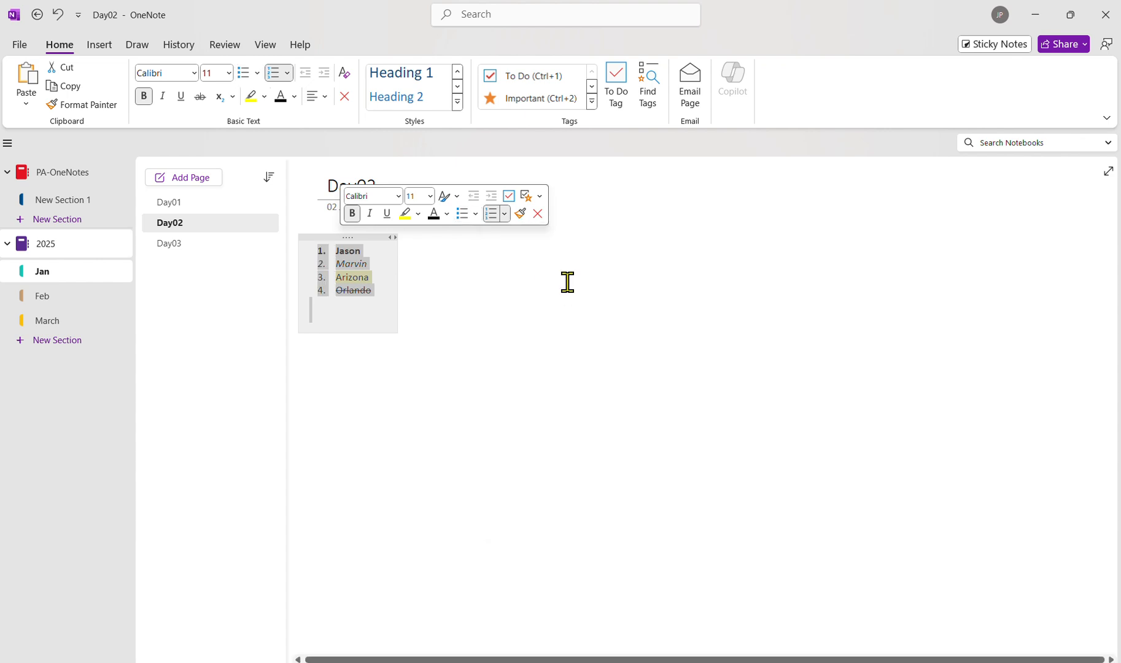
# Change the container's list to large solid round bullets
pyautogui.click(475, 214)
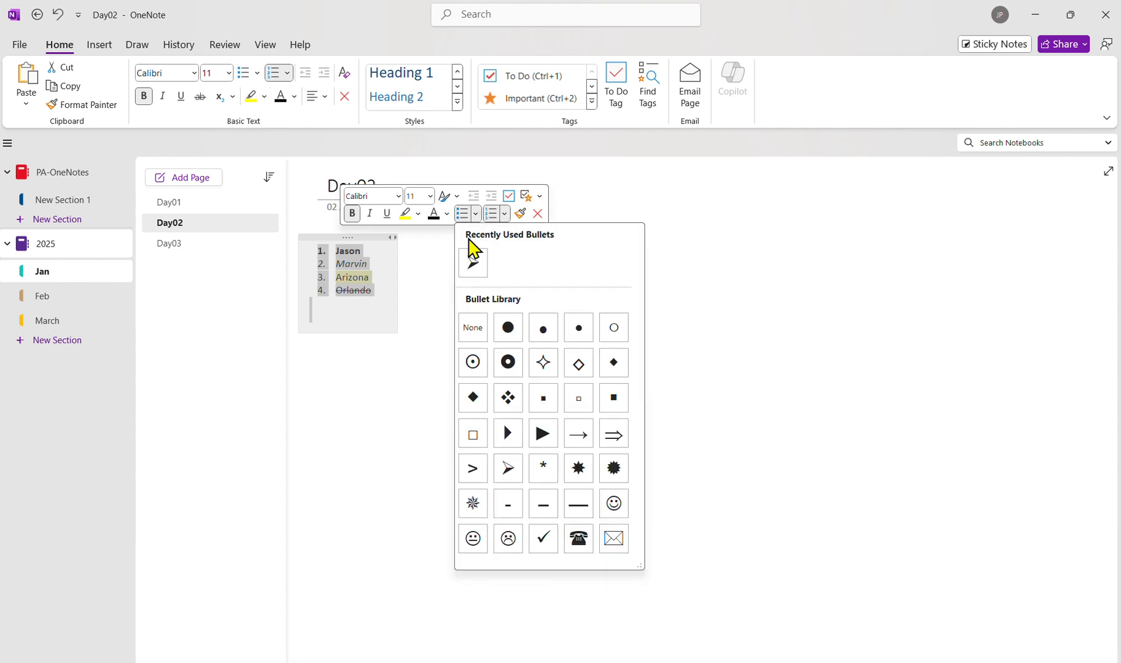
pyautogui.click(500, 322)
pyautogui.click(345, 320)
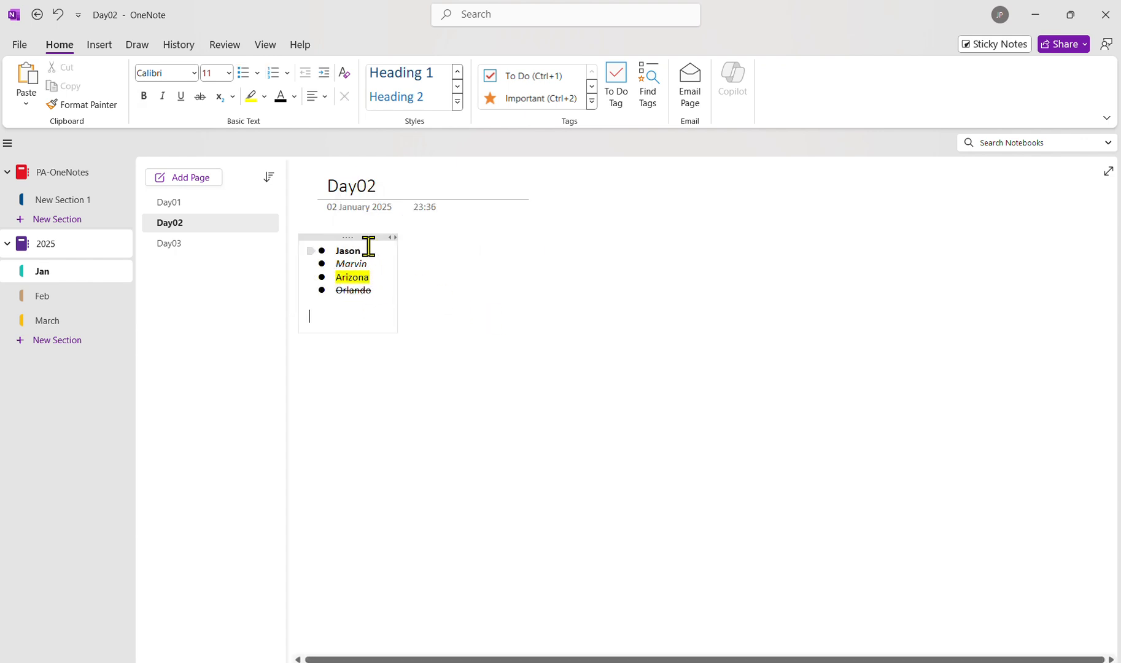
# Apply the Heading 1 style to the first name in the bulleted list
pyautogui.click(338, 234)
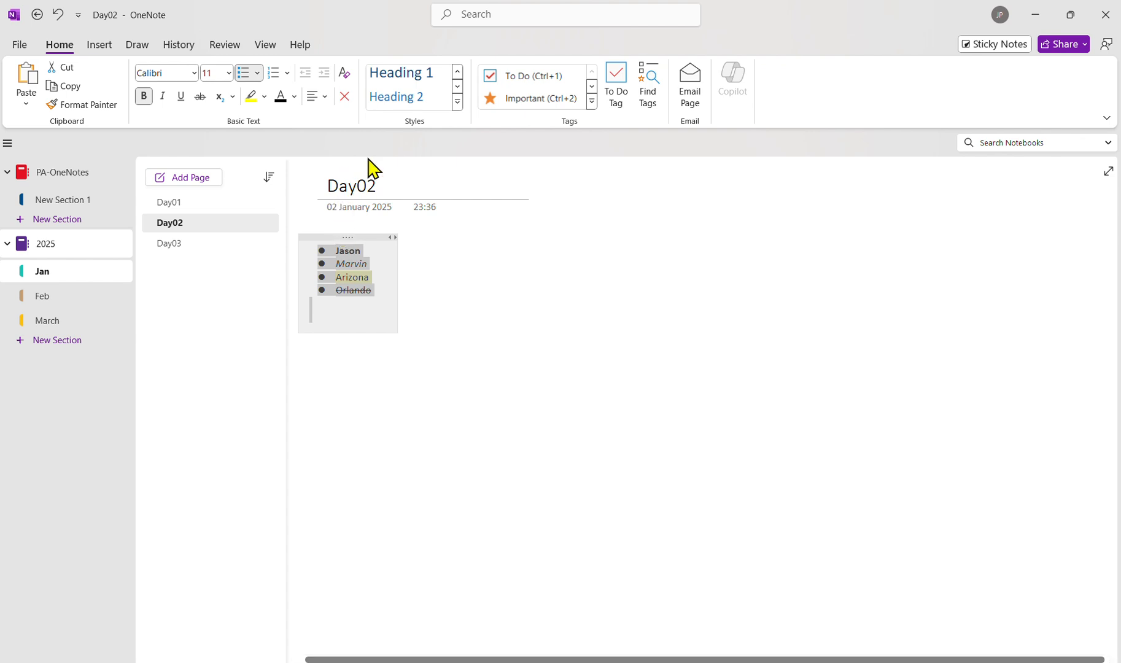
pyautogui.click(354, 251)
pyautogui.doubleClick(348, 251)
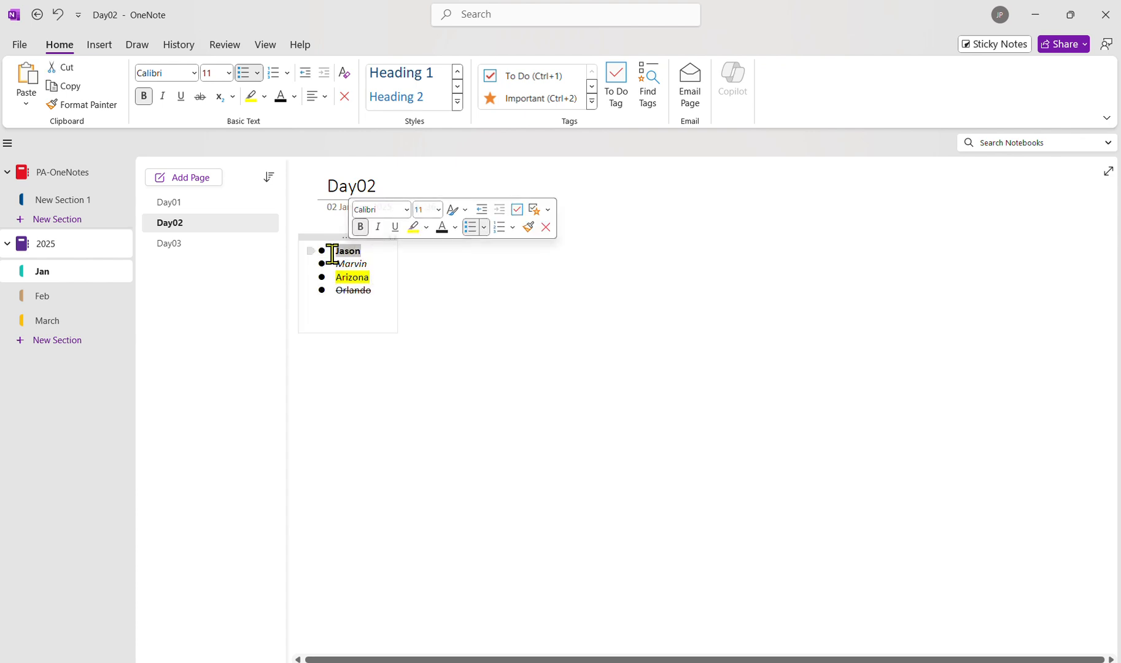
pyautogui.click(457, 102)
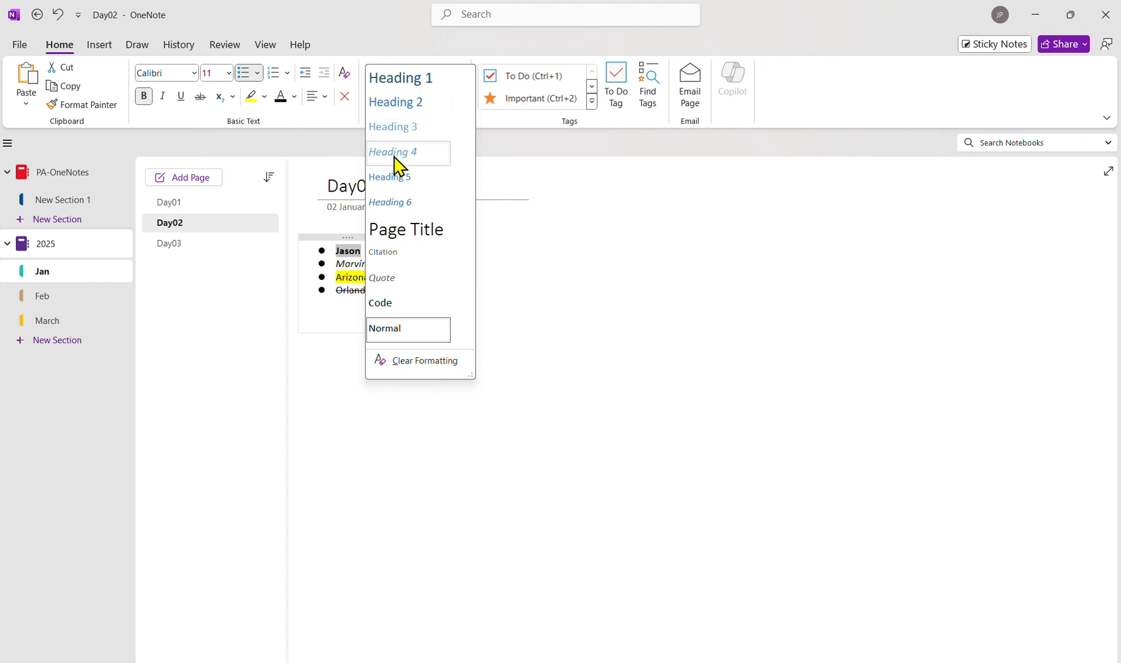
pyautogui.click(403, 85)
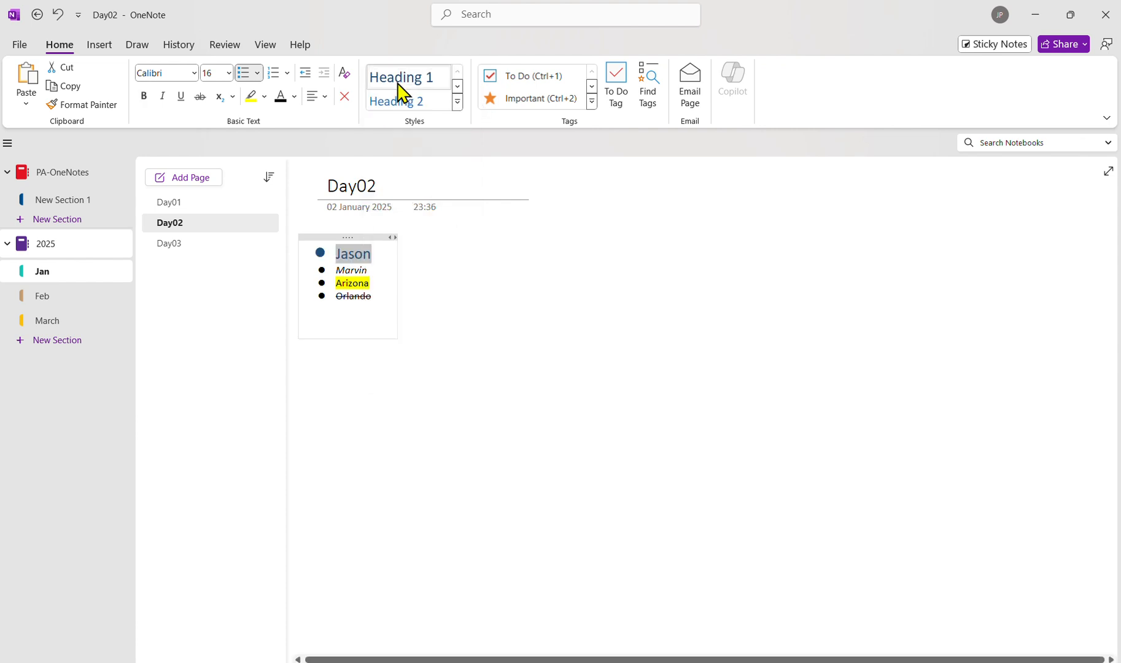
# Clear the formatting of all text in the note container on the Day02 page
pyautogui.click(353, 270)
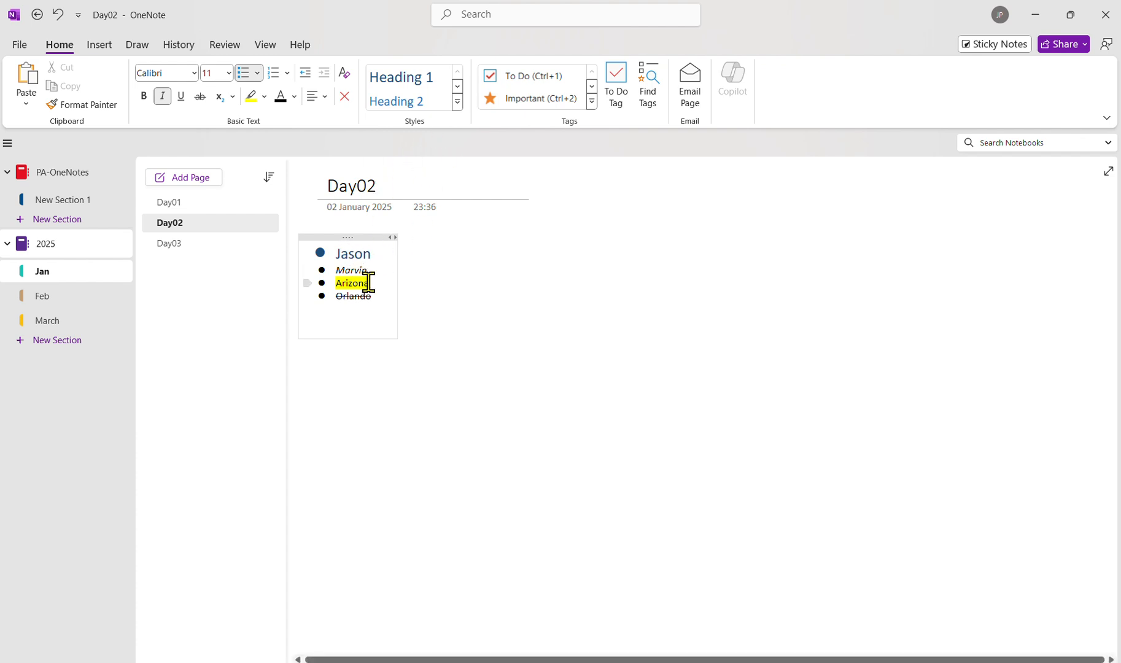
pyautogui.click(363, 238)
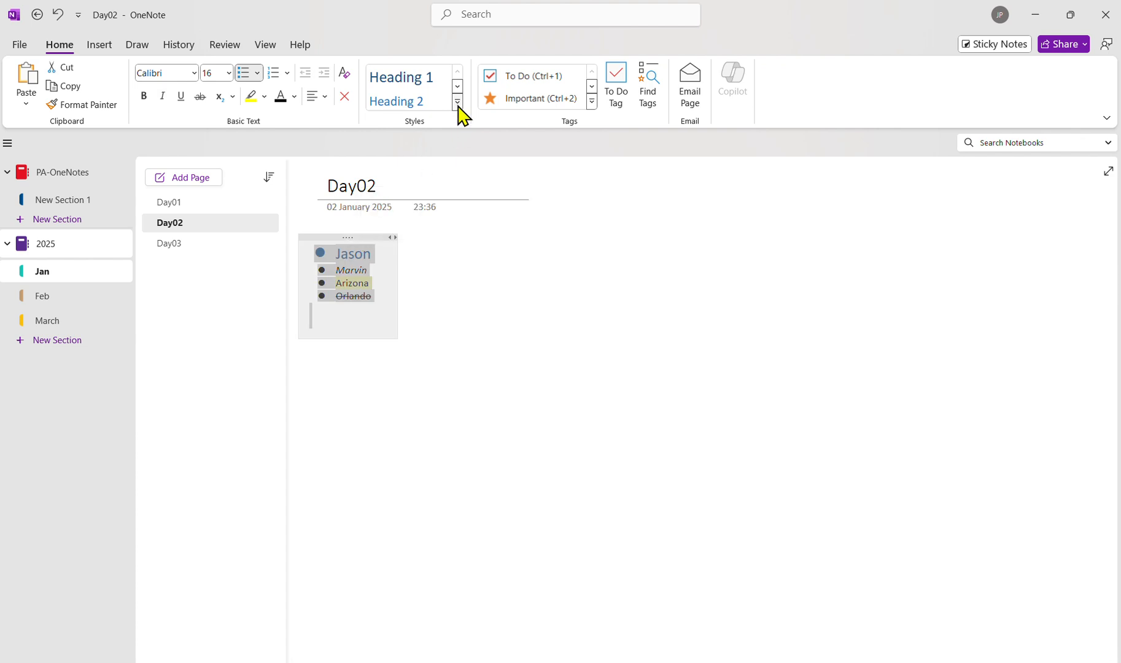
pyautogui.click(364, 274)
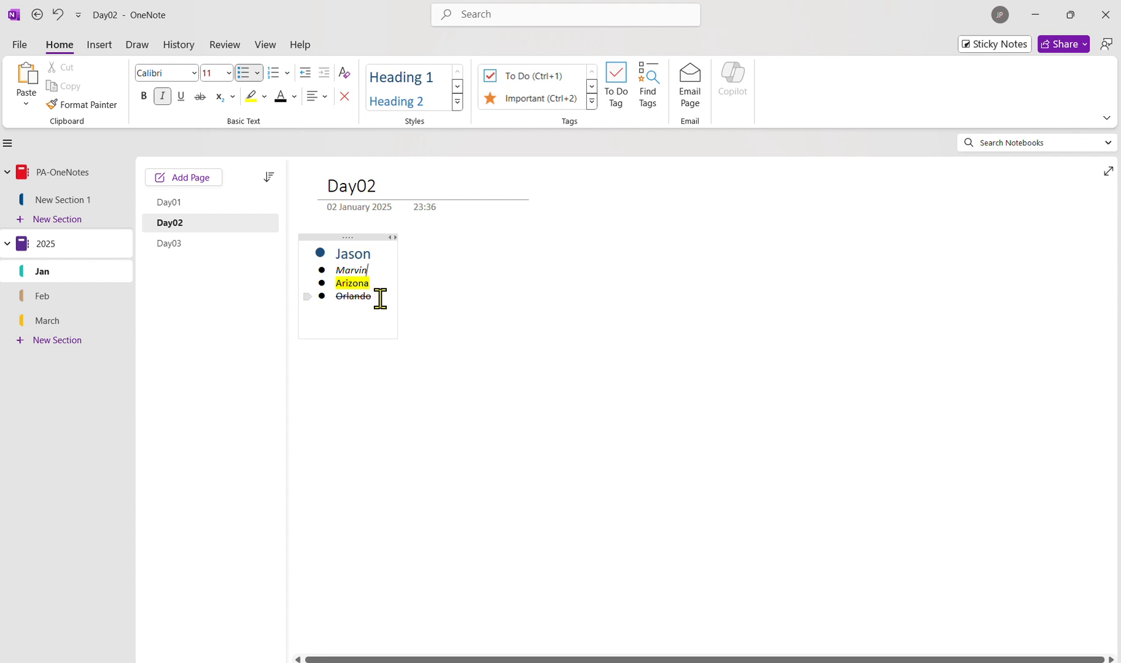
pyautogui.moveTo(379, 299); pyautogui.dragTo(321, 256)
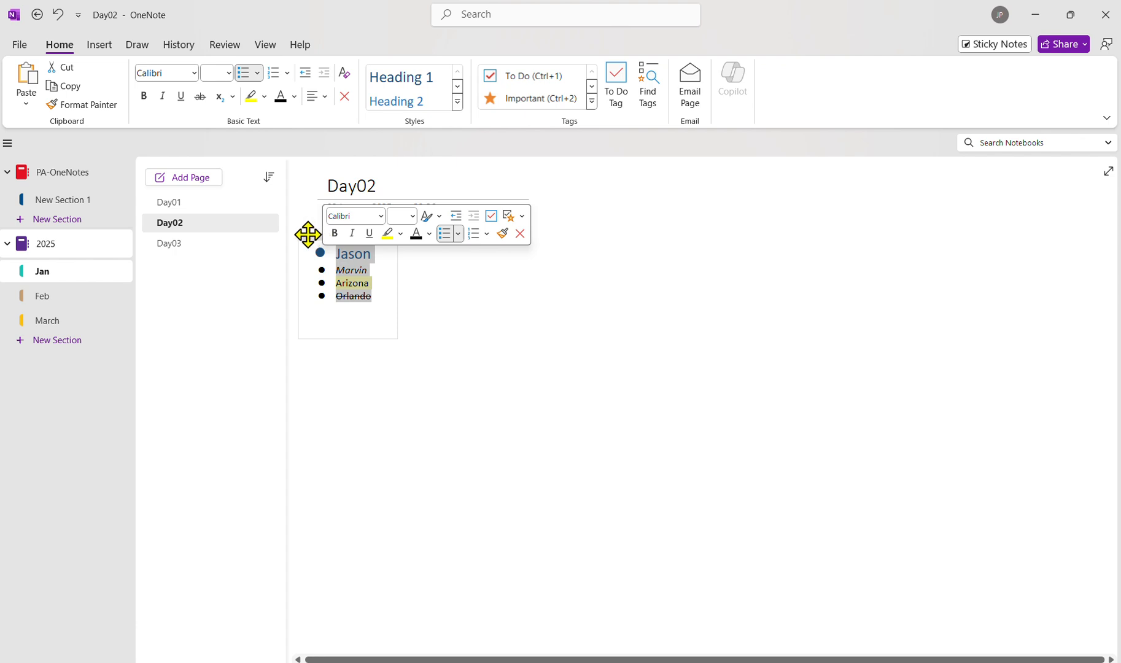
pyautogui.click(322, 239)
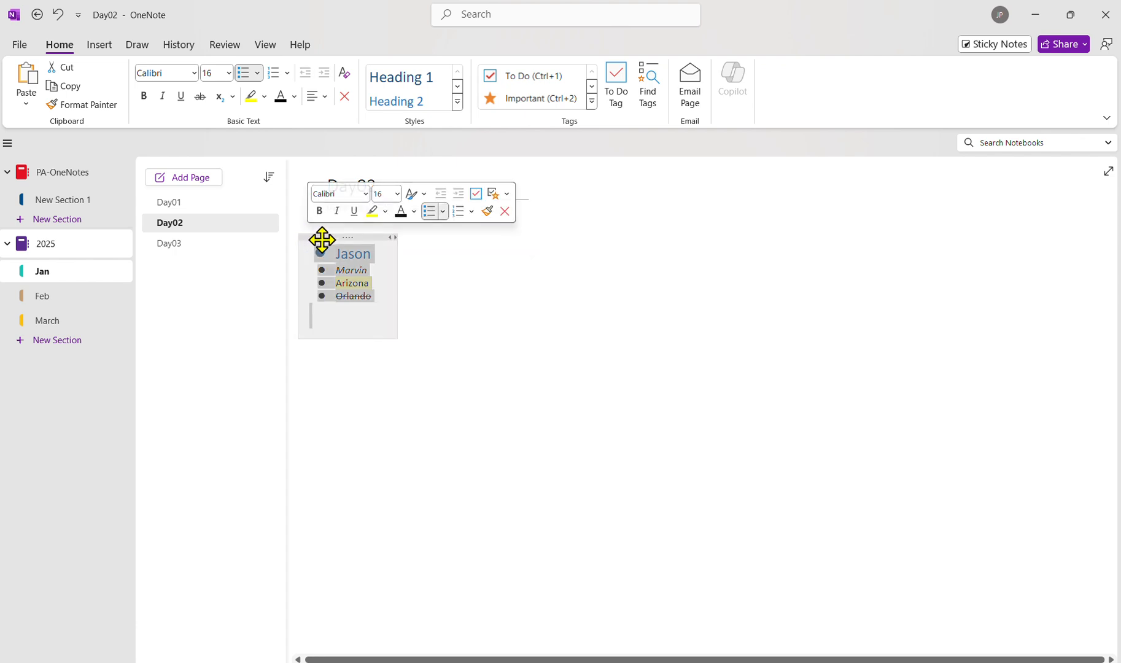
pyautogui.click(458, 103)
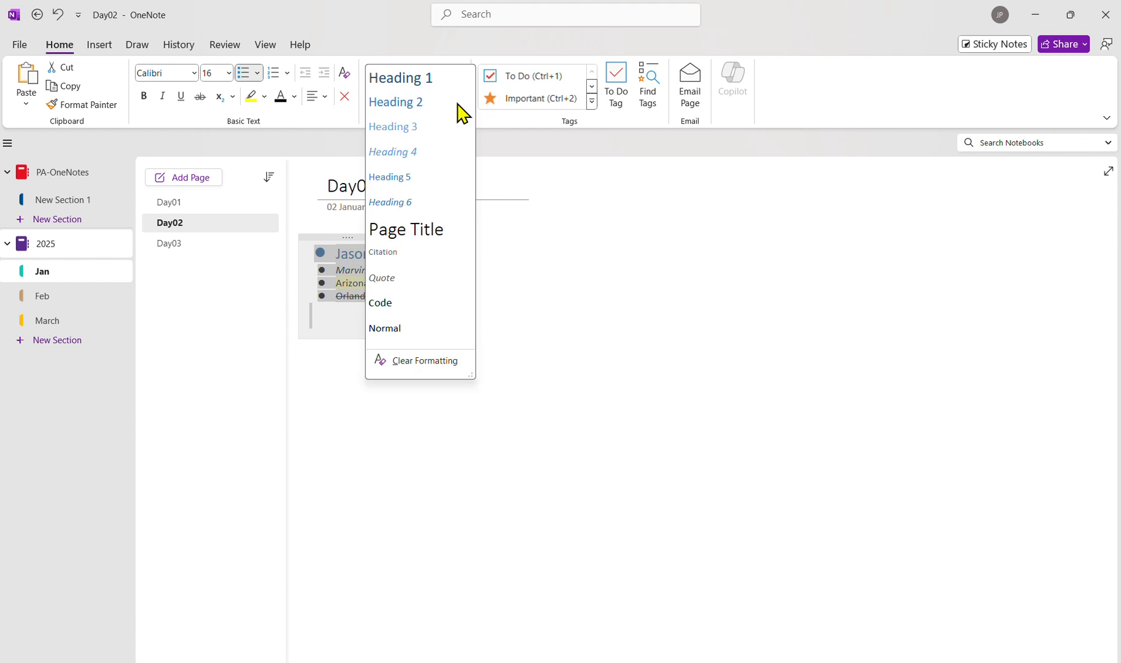
pyautogui.click(419, 364)
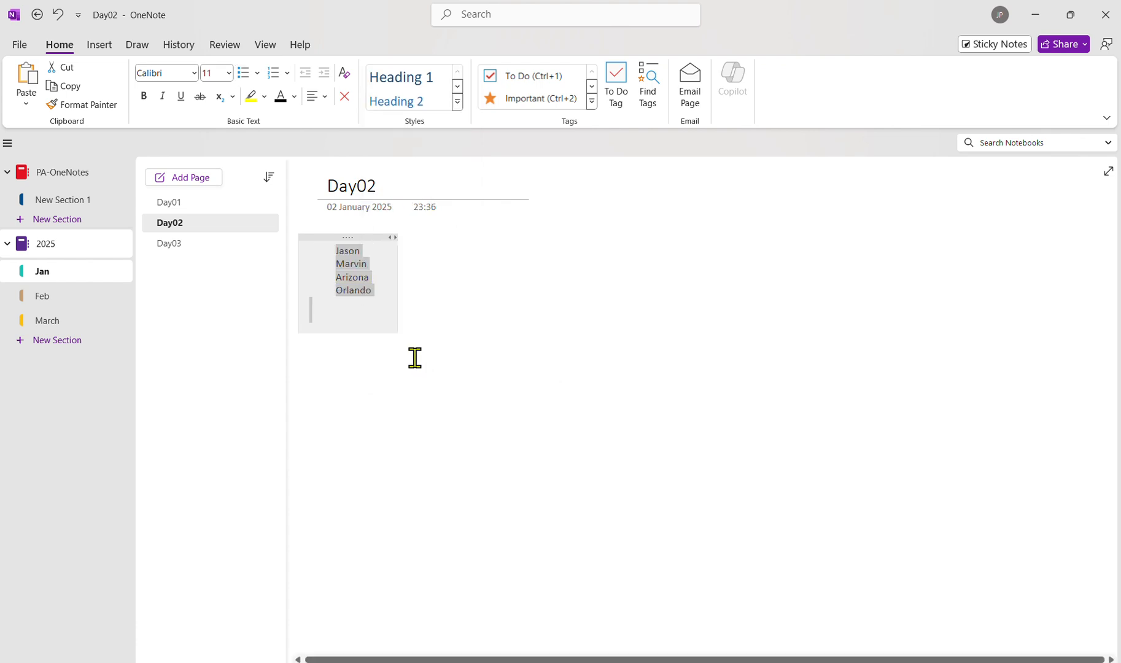
pyautogui.click(450, 303)
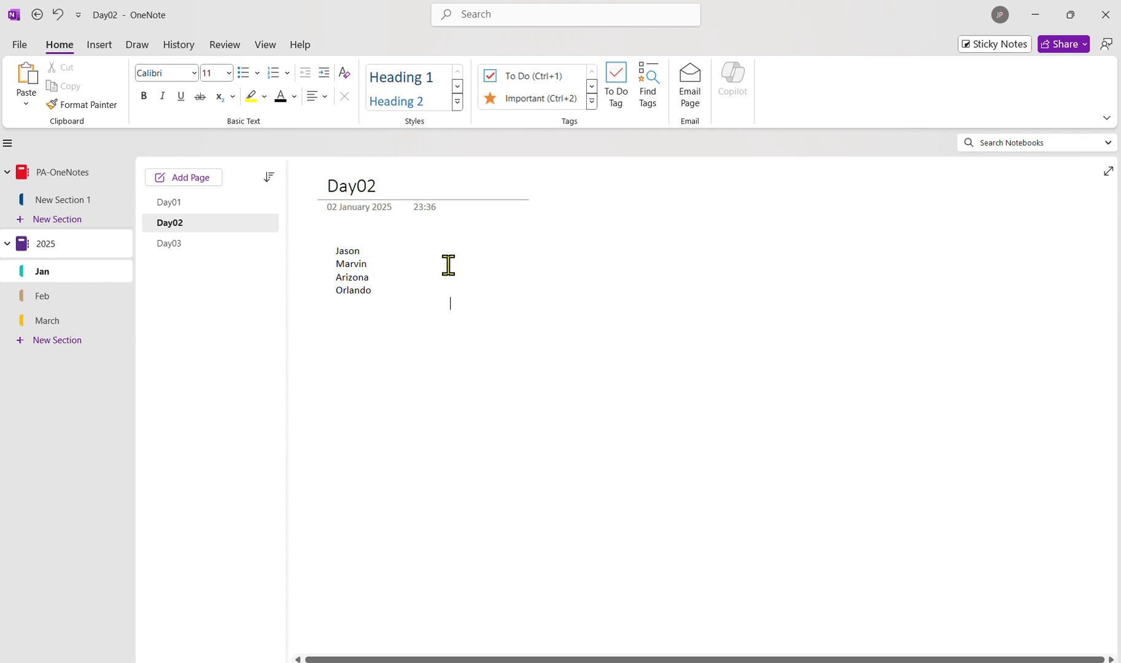
pyautogui.doubleClick(355, 290)
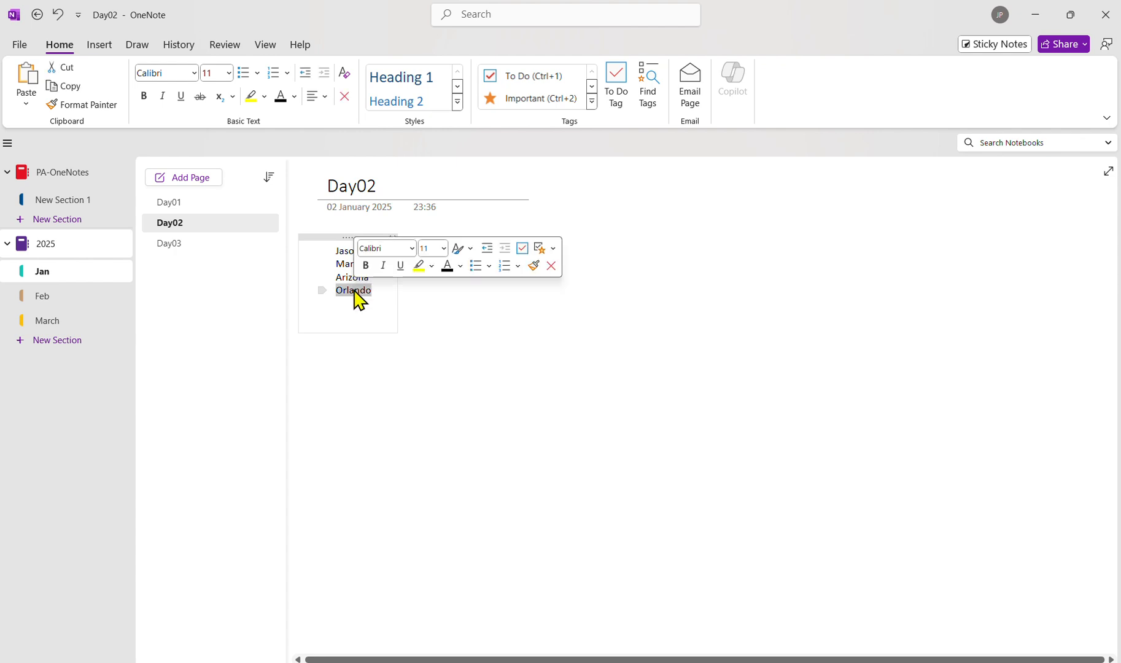
pyautogui.click(328, 235)
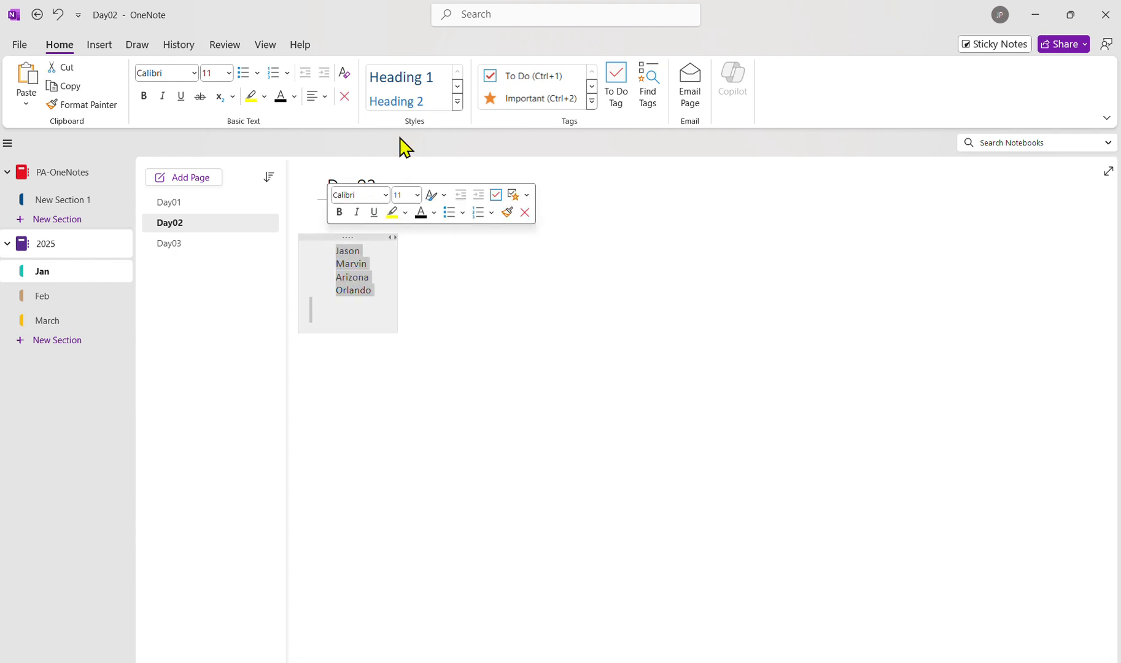
pyautogui.click(457, 102)
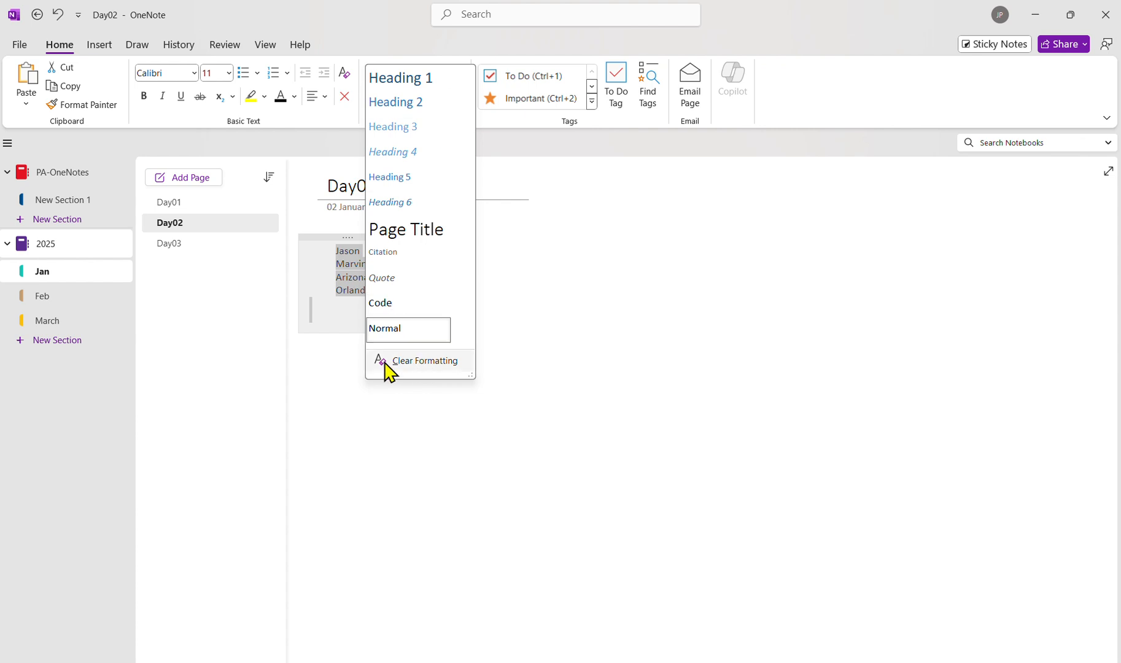
pyautogui.click(521, 284)
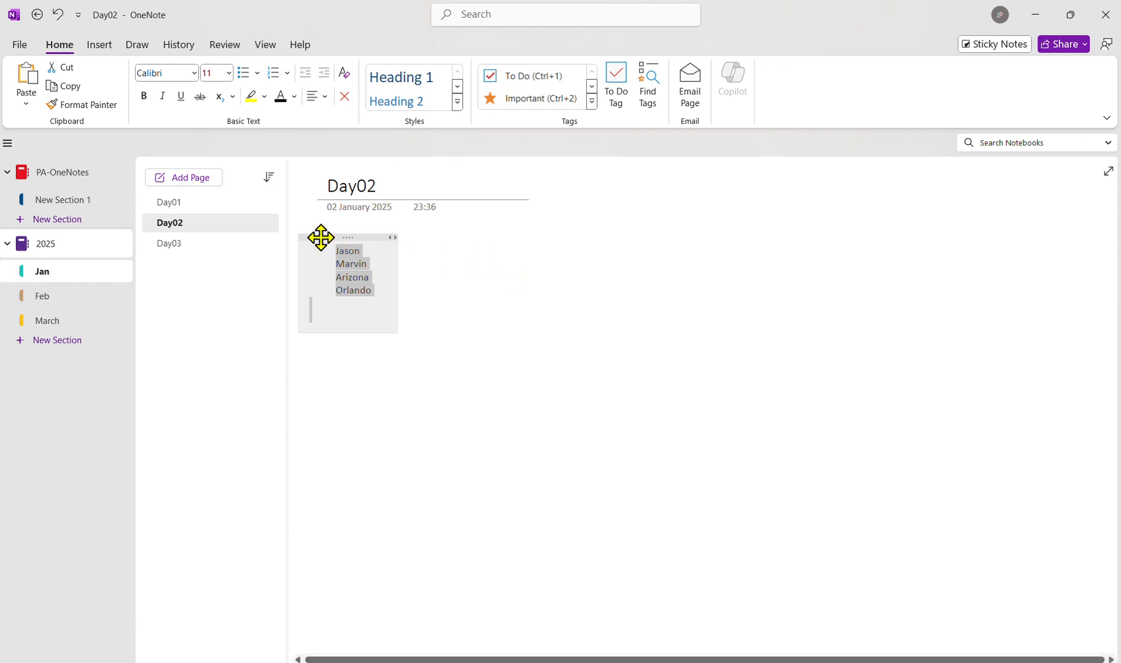
pyautogui.click(456, 103)
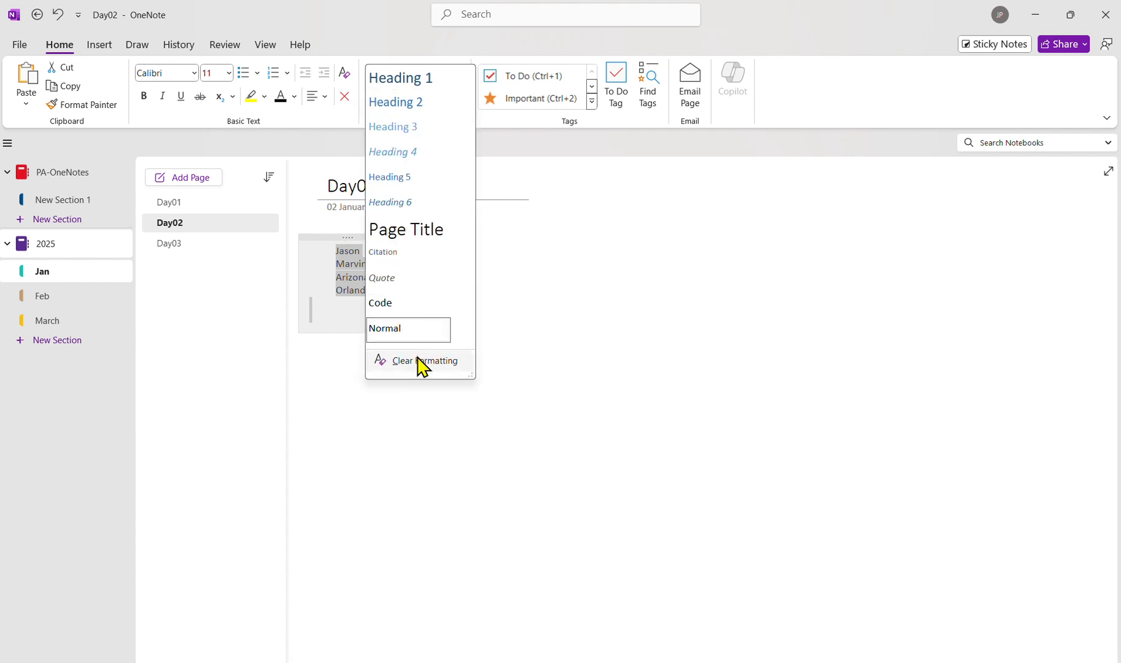
pyautogui.click(556, 283)
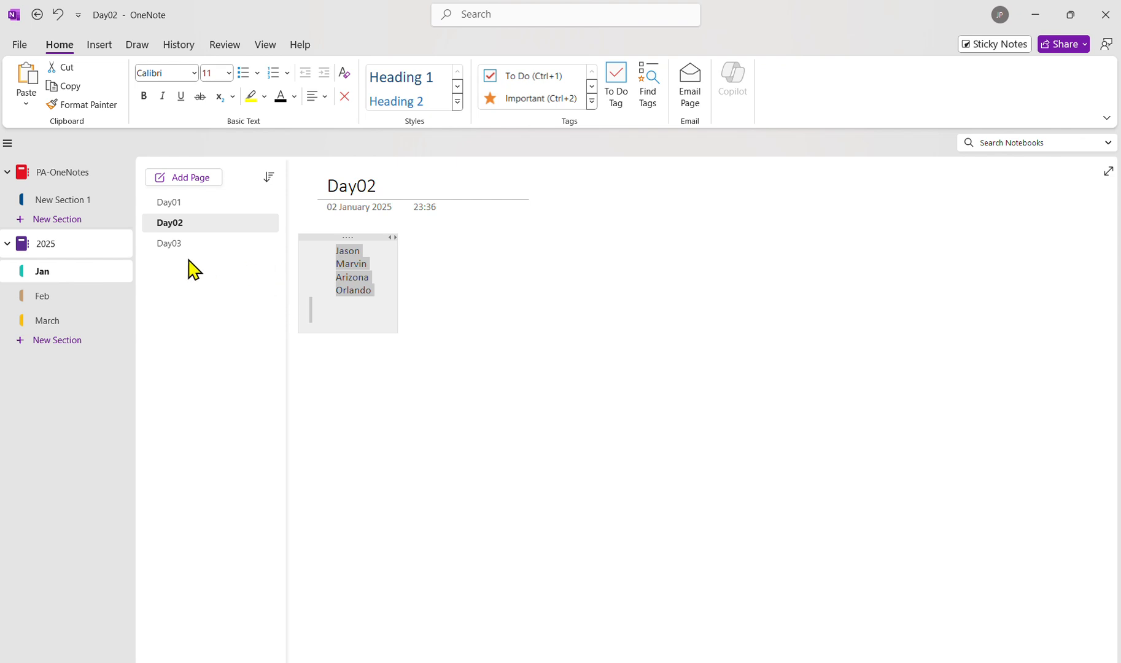
# Cut all six bulleted topic lines from the Feb section's page and return to the Jan section
pyautogui.click(38, 297)
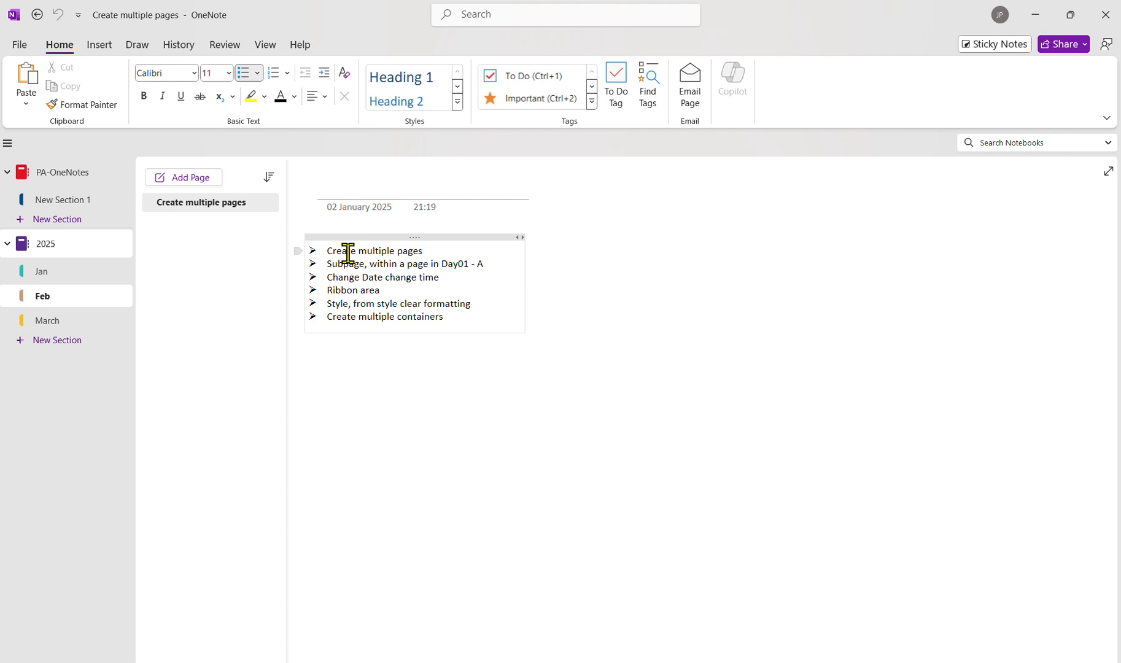
pyautogui.moveTo(430, 253); pyautogui.dragTo(329, 248)
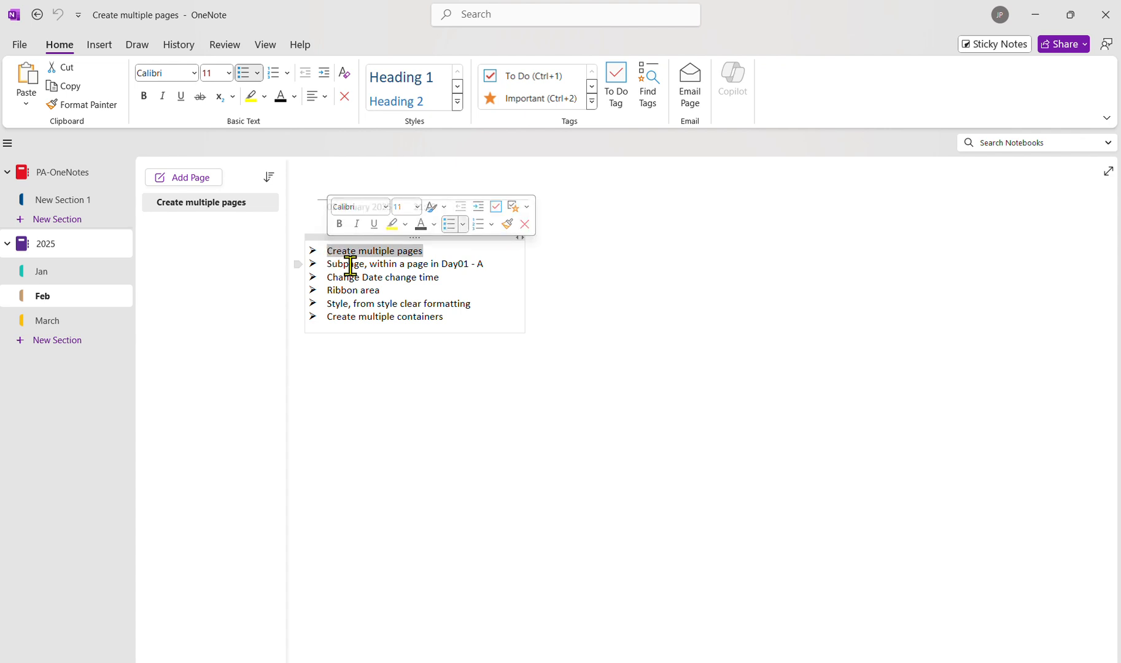
pyautogui.moveTo(454, 318); pyautogui.dragTo(314, 251)
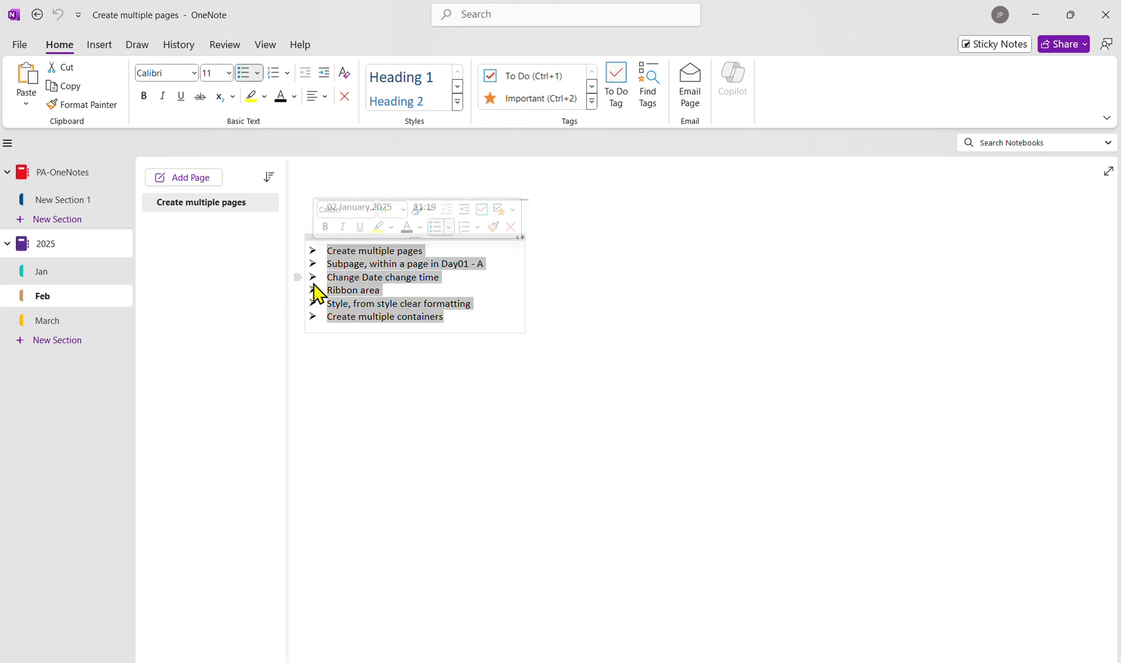
pyautogui.hotkey('ctrl', 'x')
pyautogui.click(54, 276)
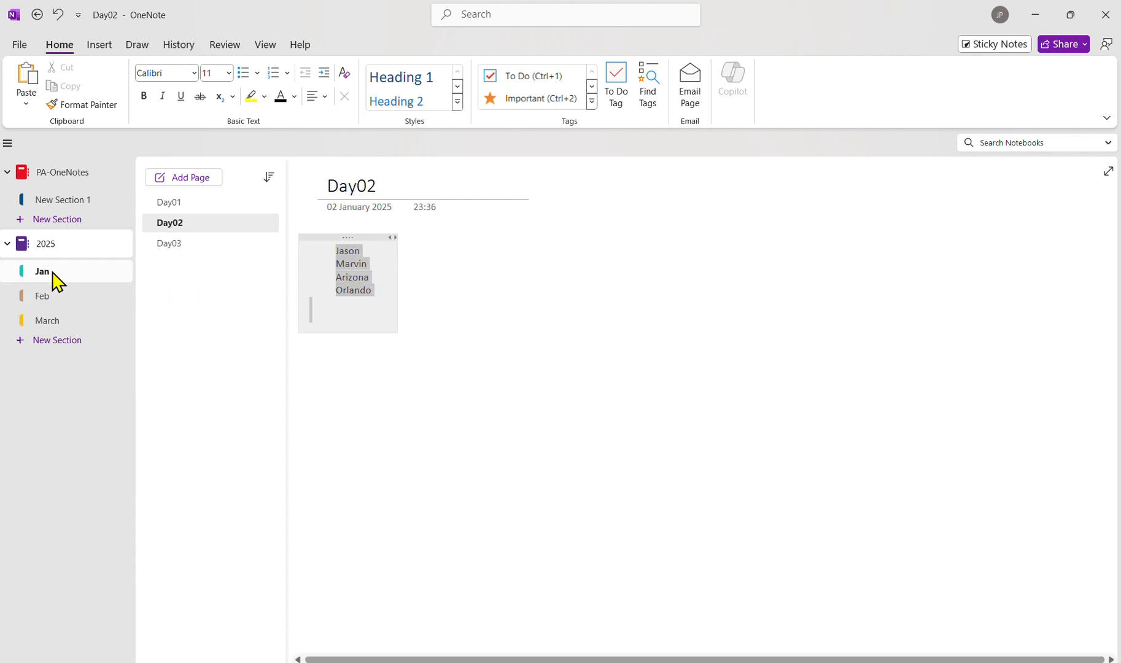
# Paste the six cut topic lines over the selected names in the Day02 page's note container
pyautogui.hotkey('ctrl', 'v')
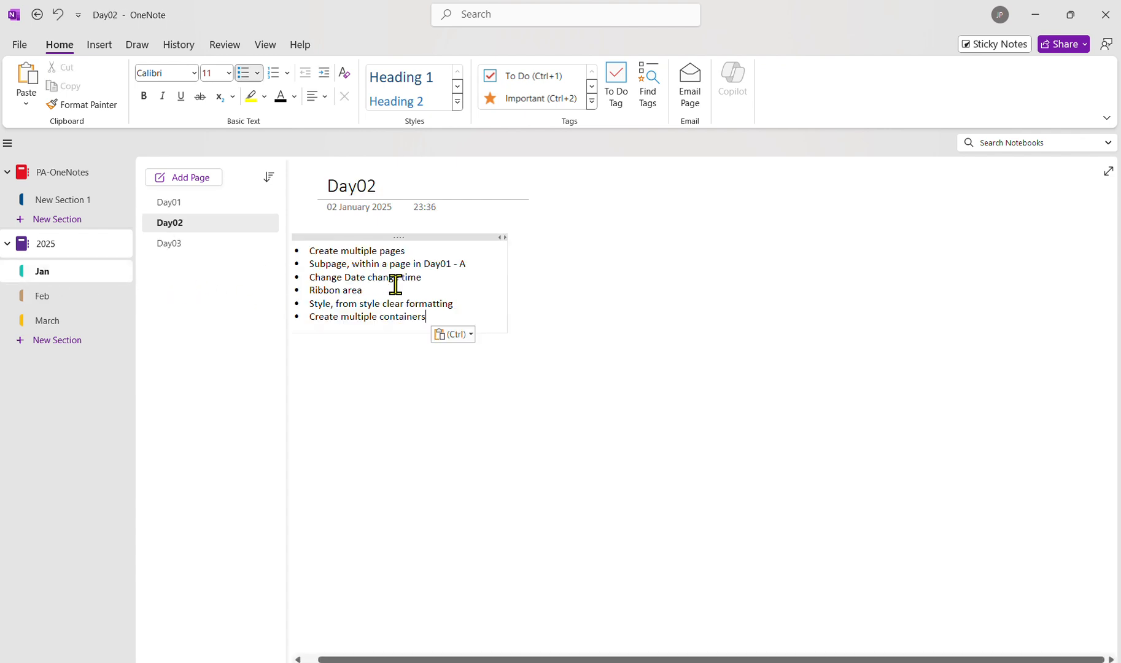
# Review the pasted topics on pages, subpages, date and time, and the ribbon, highlighting each along with the page's date and time
pyautogui.tripleClick(347, 253)
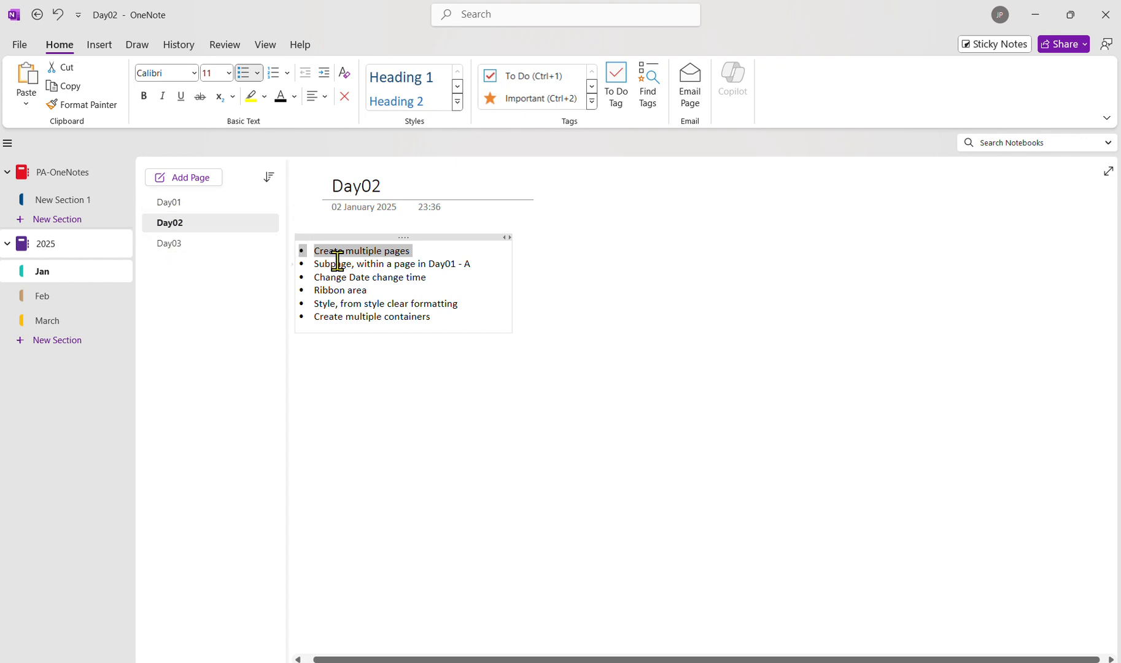
pyautogui.doubleClick(360, 265)
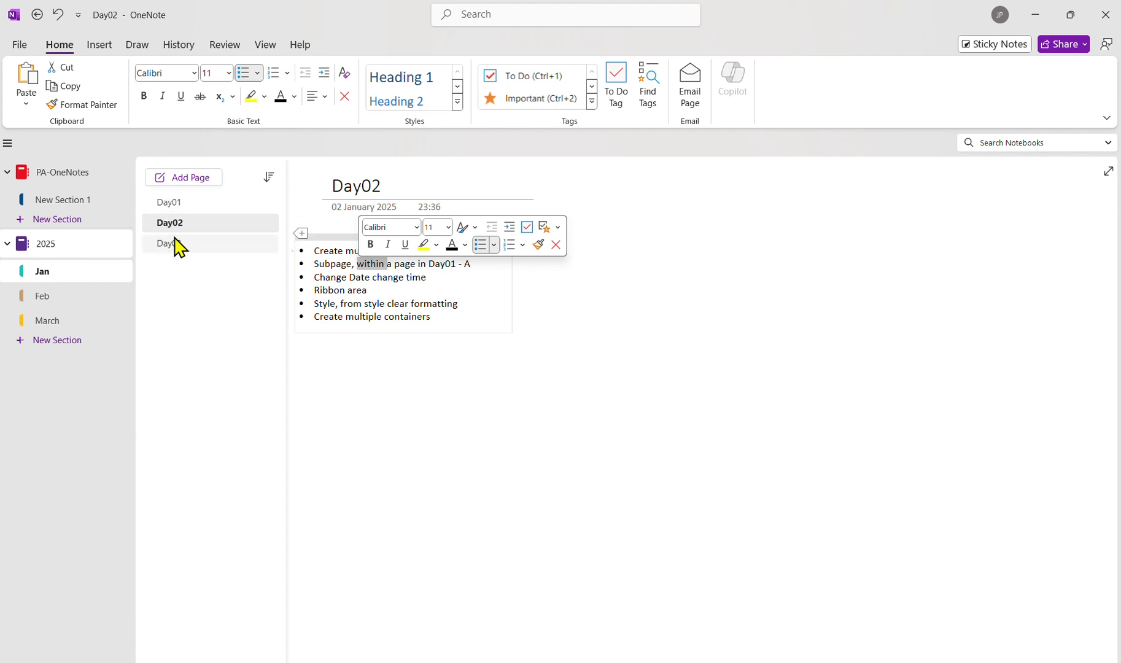
pyautogui.tripleClick(339, 279)
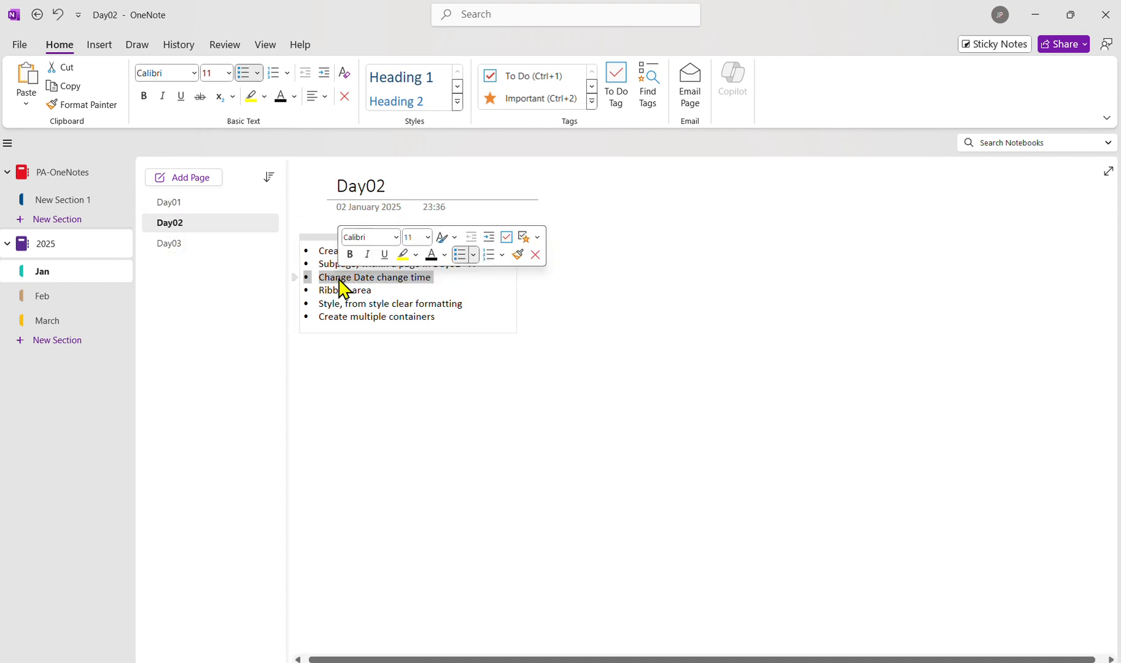
pyautogui.click(363, 207)
pyautogui.click(426, 207)
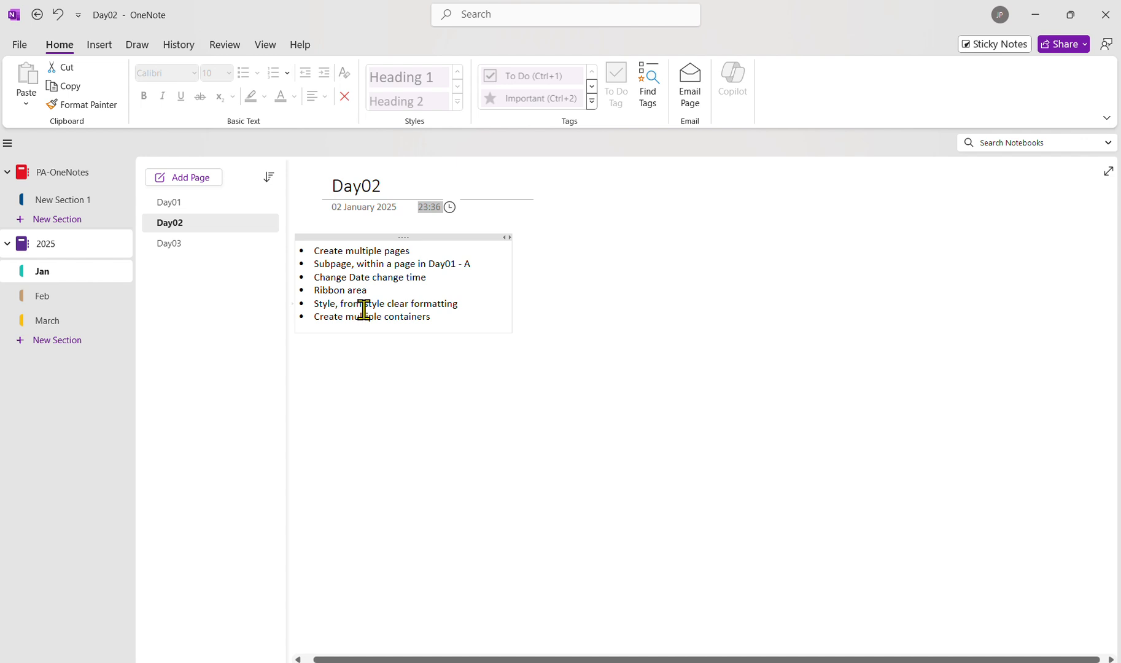
pyautogui.doubleClick(357, 291)
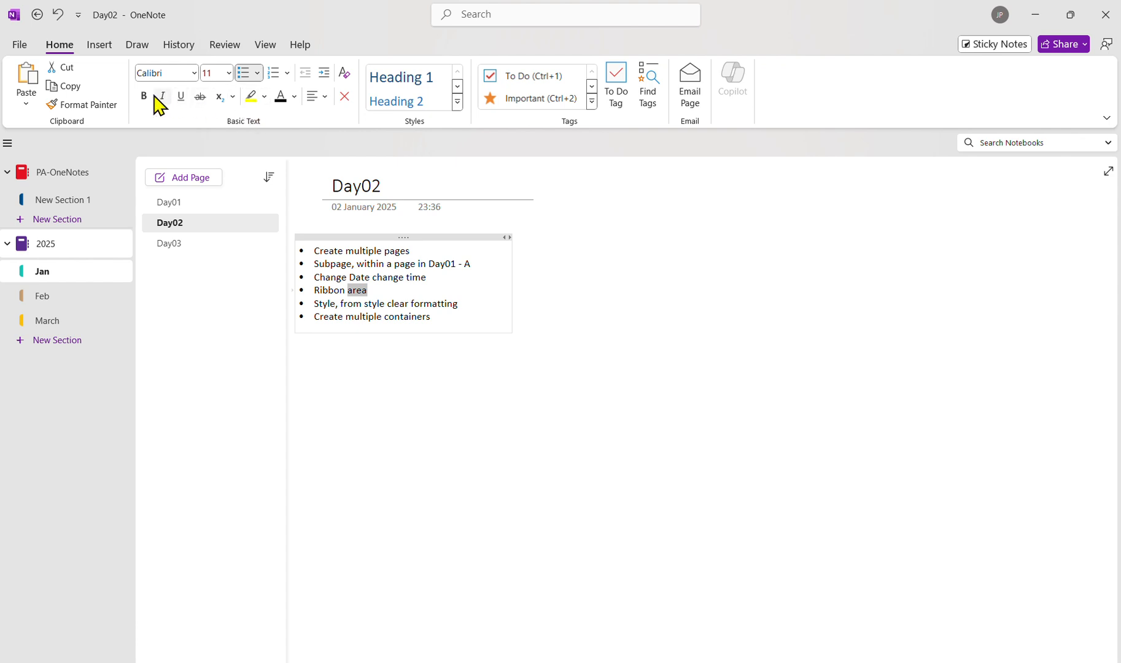
# Clear the formatting of the "Style, from style clear formatting" line and select the "Create multiple containers" line
pyautogui.tripleClick(378, 305)
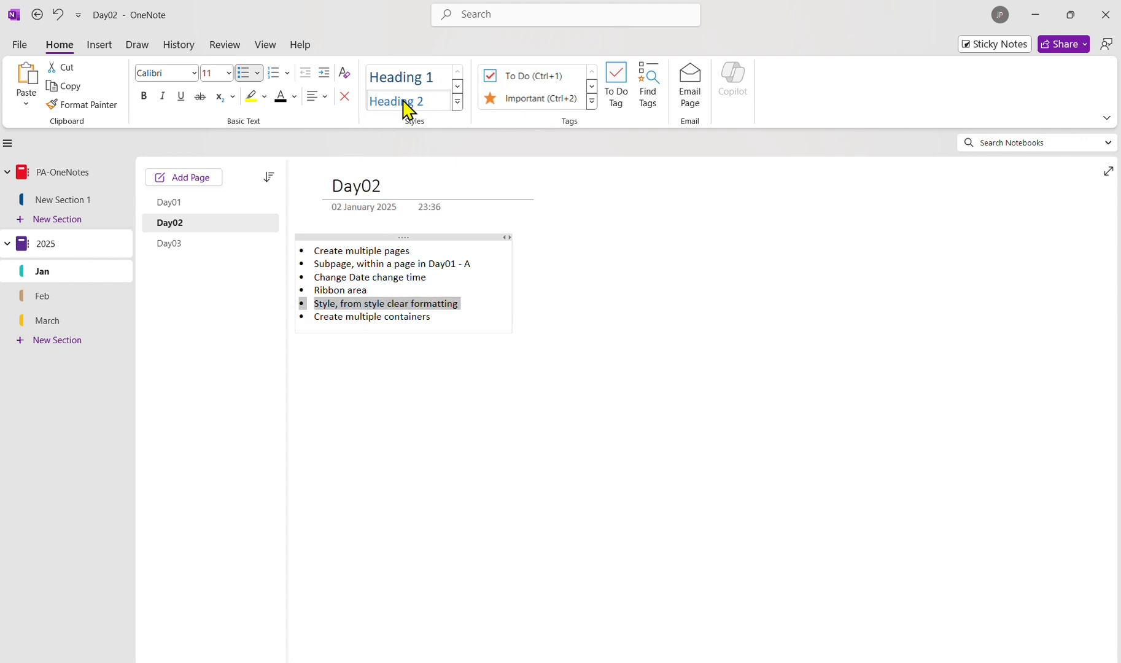
pyautogui.click(458, 102)
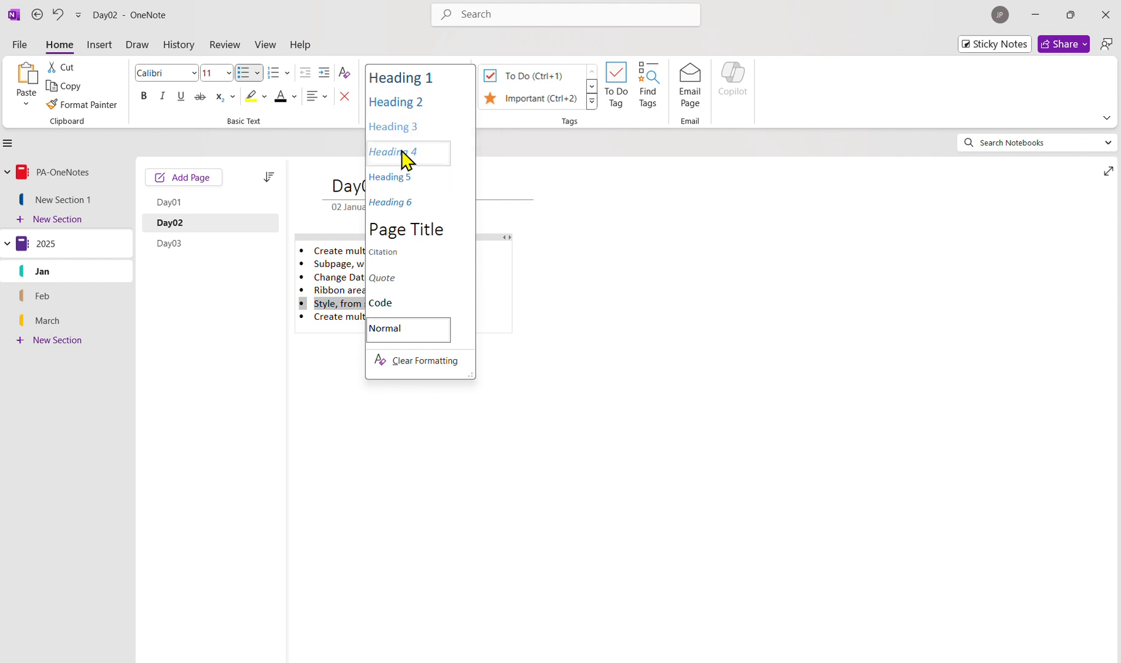
pyautogui.click(415, 365)
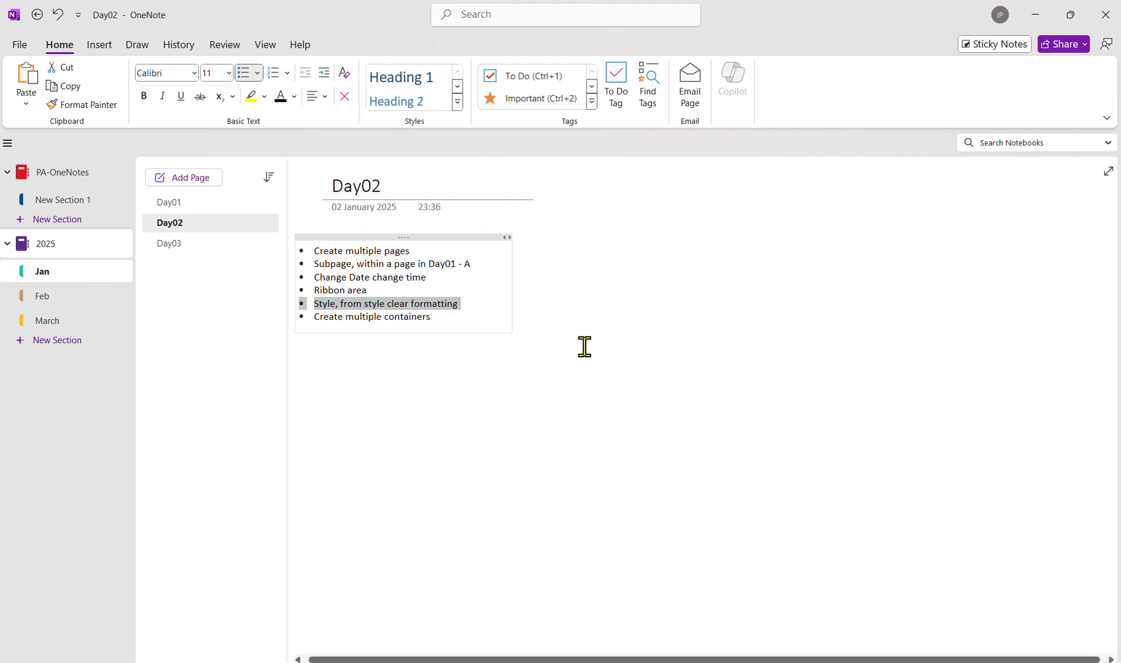
pyautogui.doubleClick(404, 317)
pyautogui.tripleClick(405, 318)
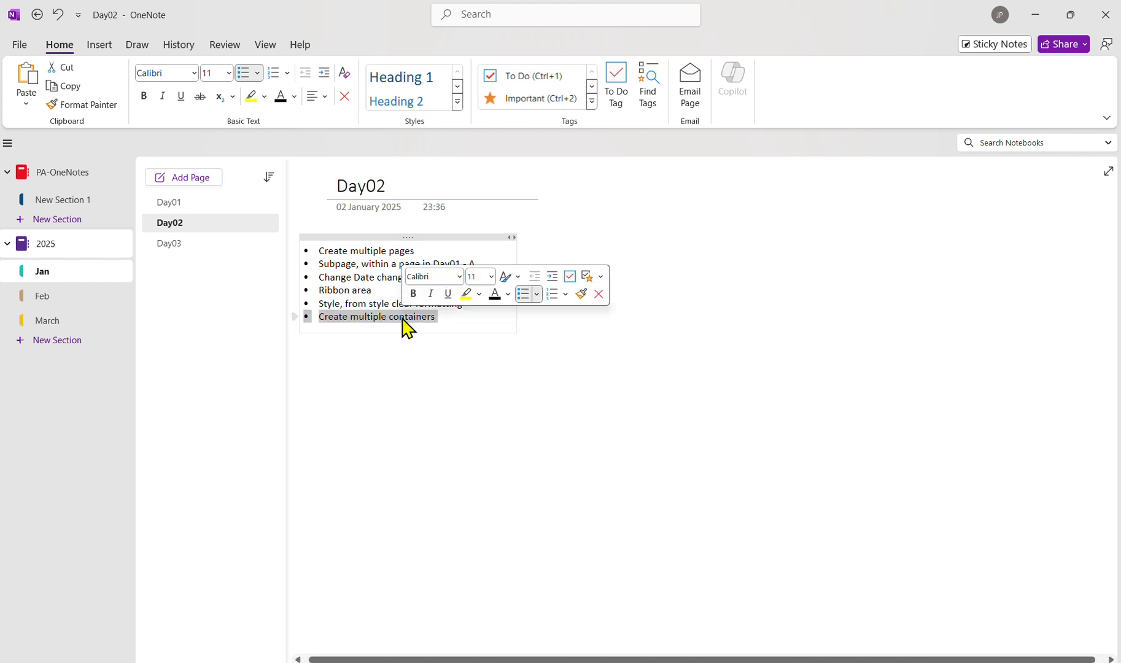